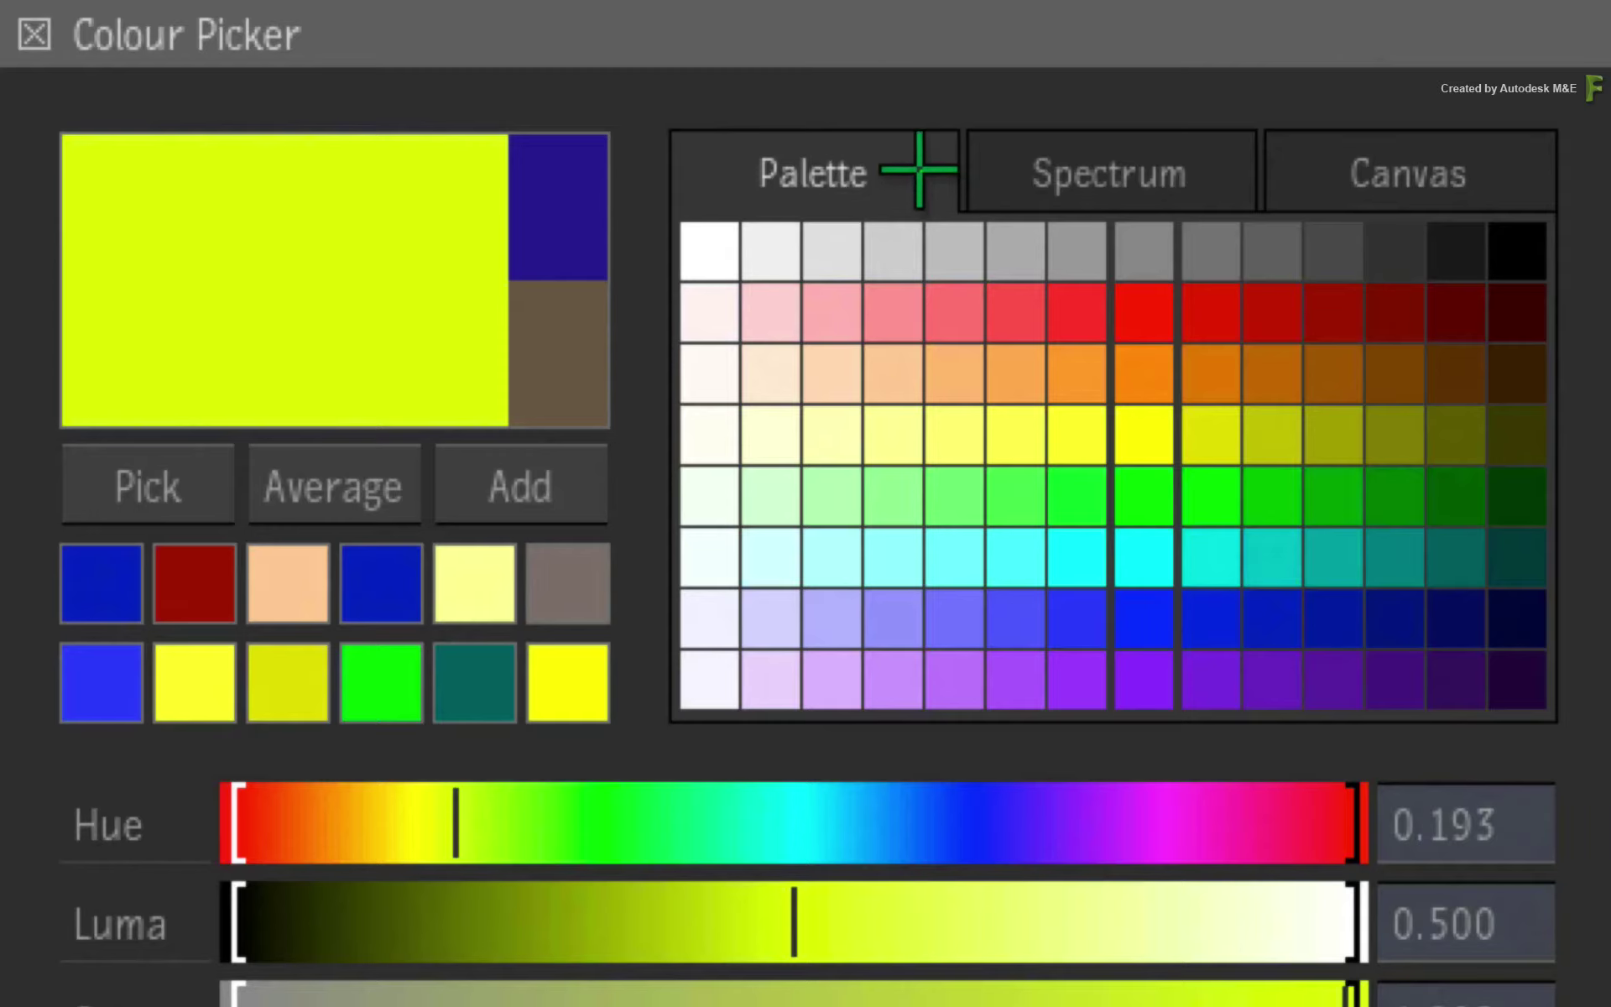
Mix a muted pink with the Spectrum picker, setting hue to 0.966 and luma to 0.415.
{"action": "left_click", "coordinate": [1074, 158]}
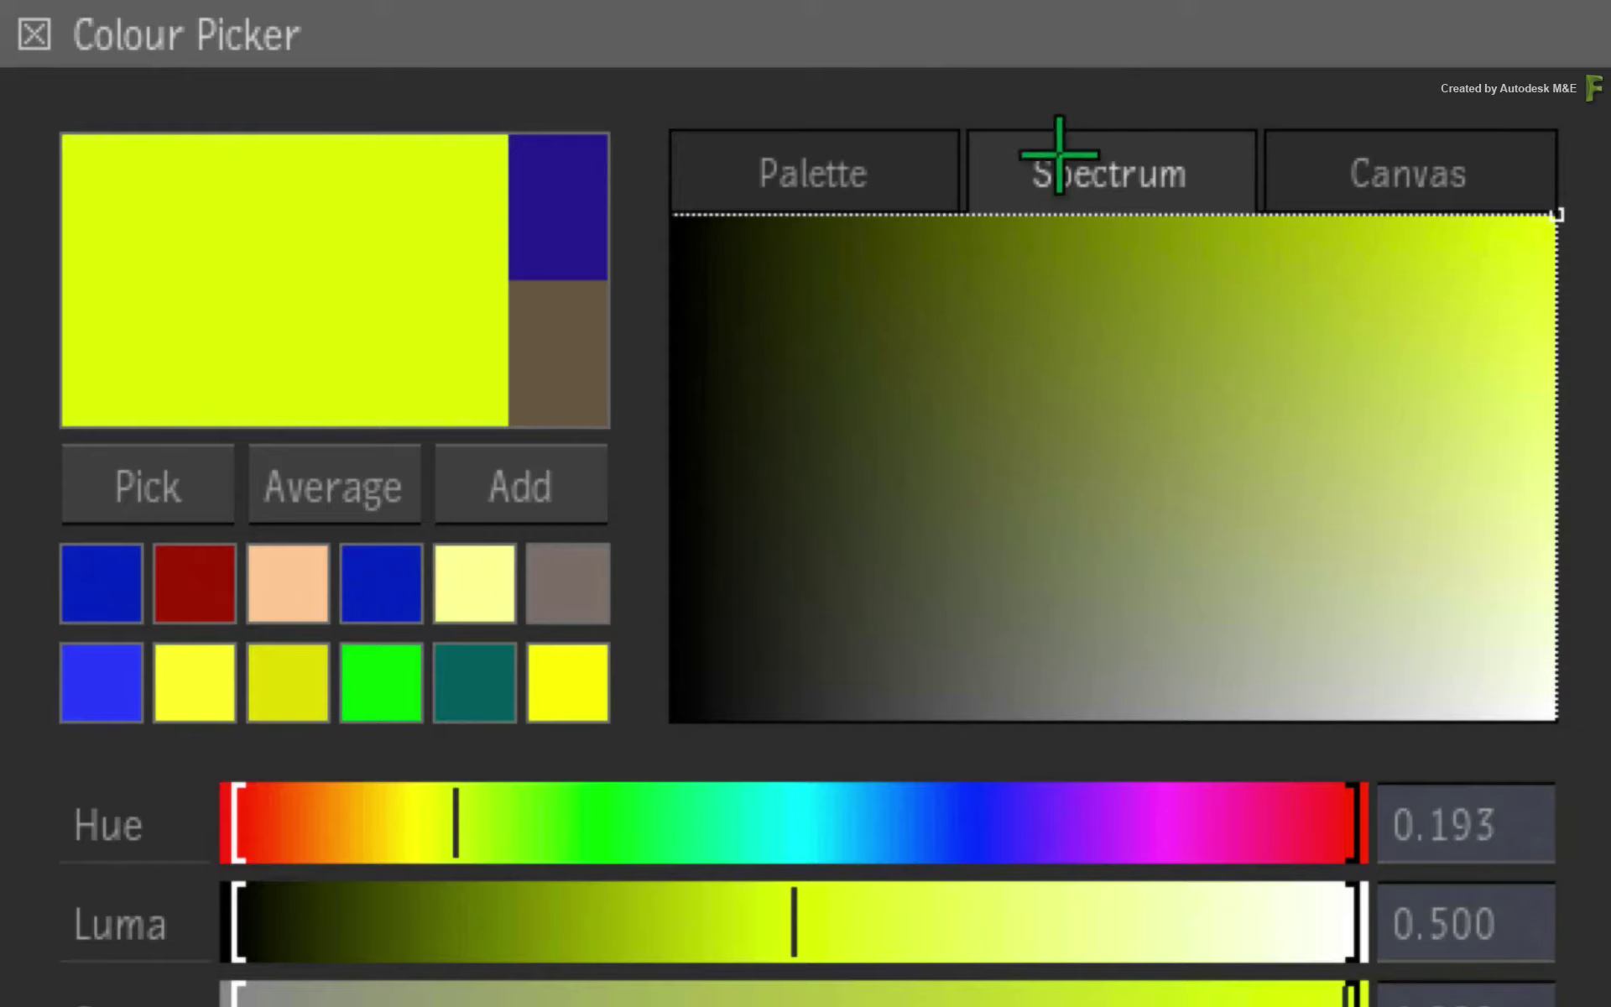
{"action": "left_click_drag", "start_coordinate": [791, 931], "coordinate": [677, 906]}
{"action": "mouse_move", "coordinate": [550, 835]}
{"action": "left_mouse_down"}
{"action": "mouse_move", "coordinate": [772, 800]}
{"action": "mouse_move", "coordinate": [748, 805]}
{"action": "left_mouse_up"}
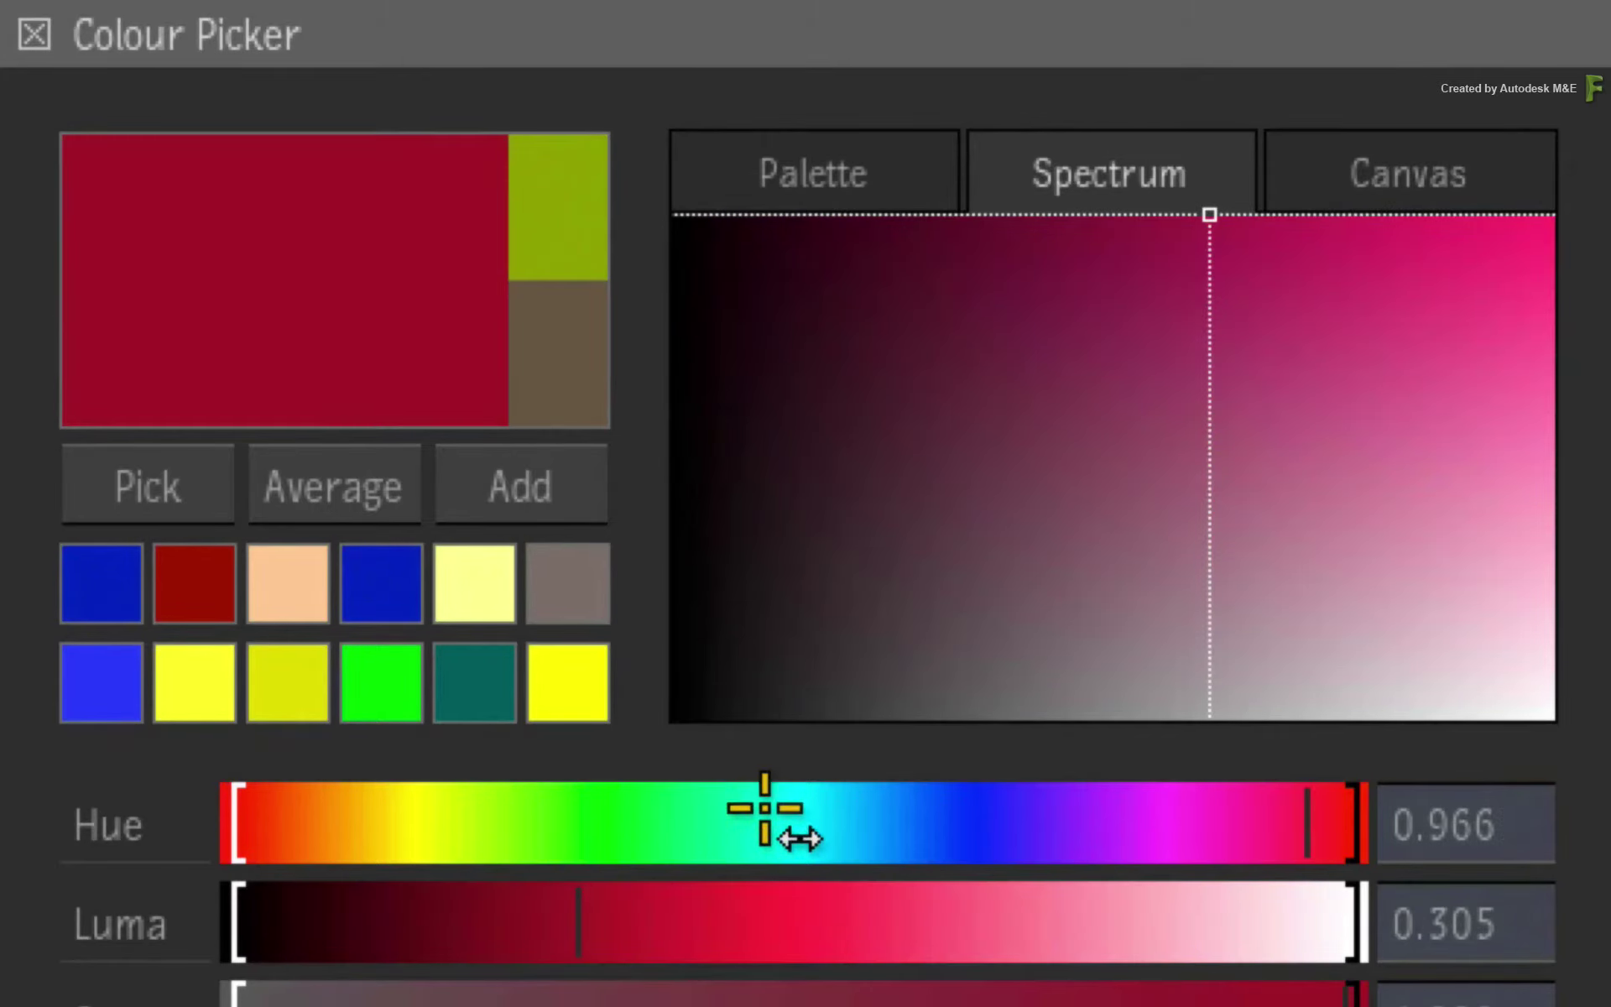
{"action": "mouse_move", "coordinate": [1209, 432]}
{"action": "left_mouse_down"}
{"action": "mouse_move", "coordinate": [1197, 450]}
{"action": "mouse_move", "coordinate": [1080, 317]}
{"action": "mouse_move", "coordinate": [946, 246]}
{"action": "mouse_move", "coordinate": [830, 442]}
{"action": "mouse_move", "coordinate": [1338, 571]}
{"action": "mouse_move", "coordinate": [1307, 508]}
{"action": "mouse_move", "coordinate": [1223, 464]}
{"action": "mouse_move", "coordinate": [1154, 464]}
{"action": "left_mouse_up"}
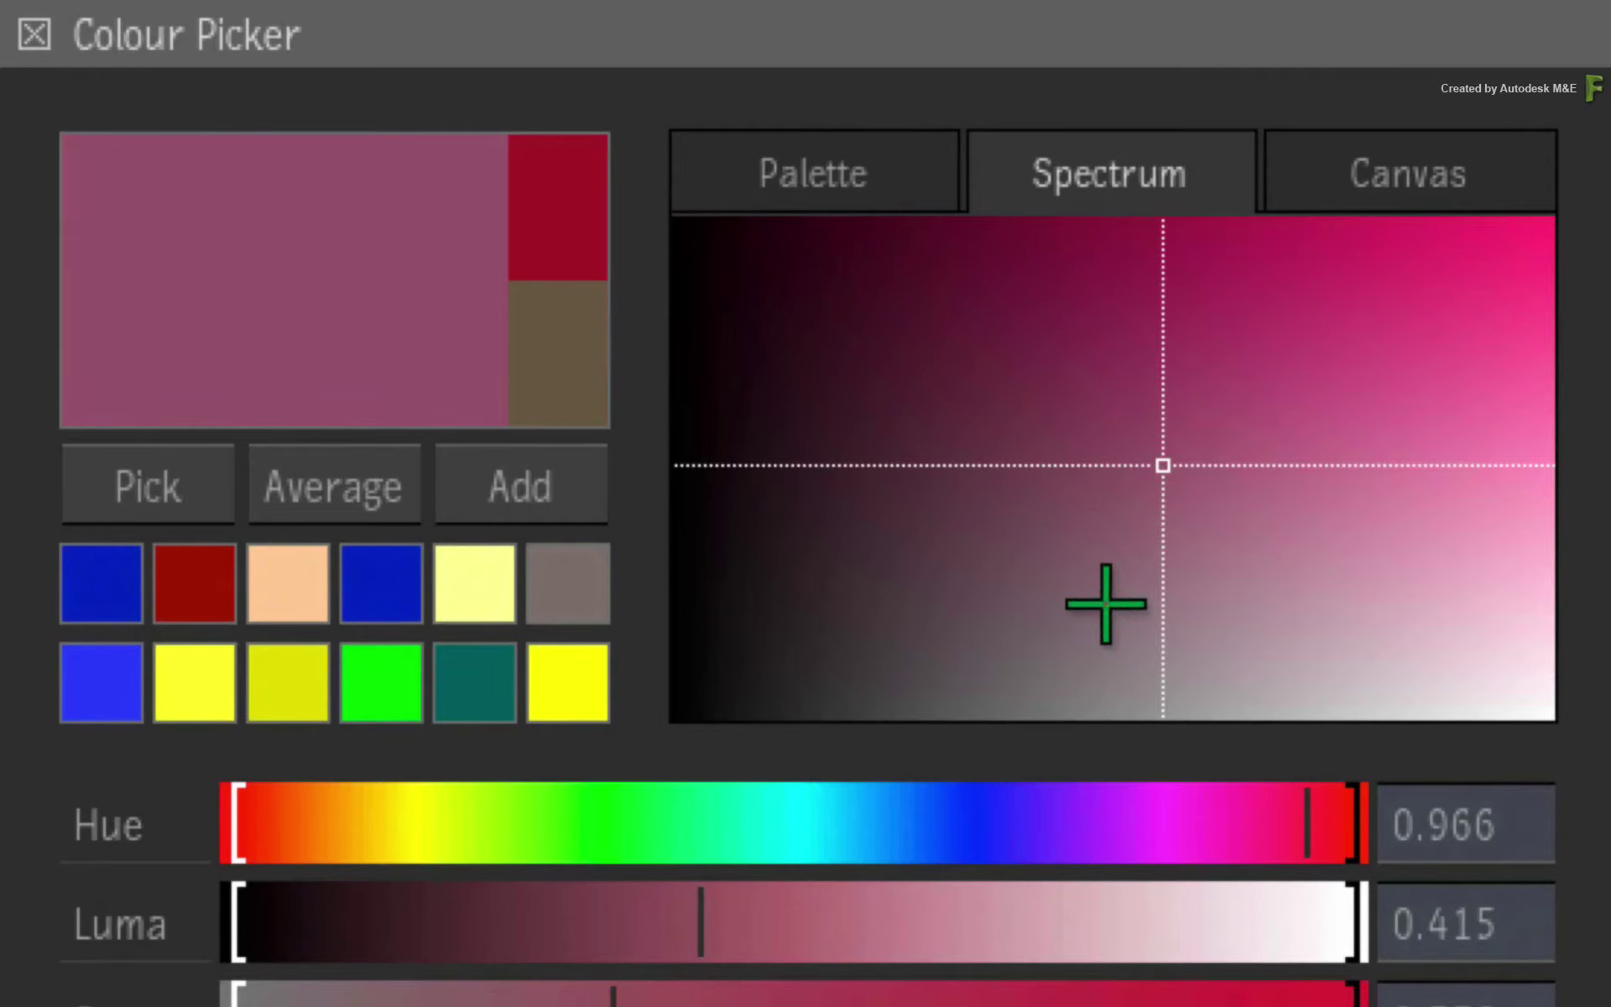
Paint overlapping strokes on the picker's mixing canvas in the muted pink, dark blue, bright green and yellow from the saved swatches.
{"action": "left_click", "coordinate": [1364, 202]}
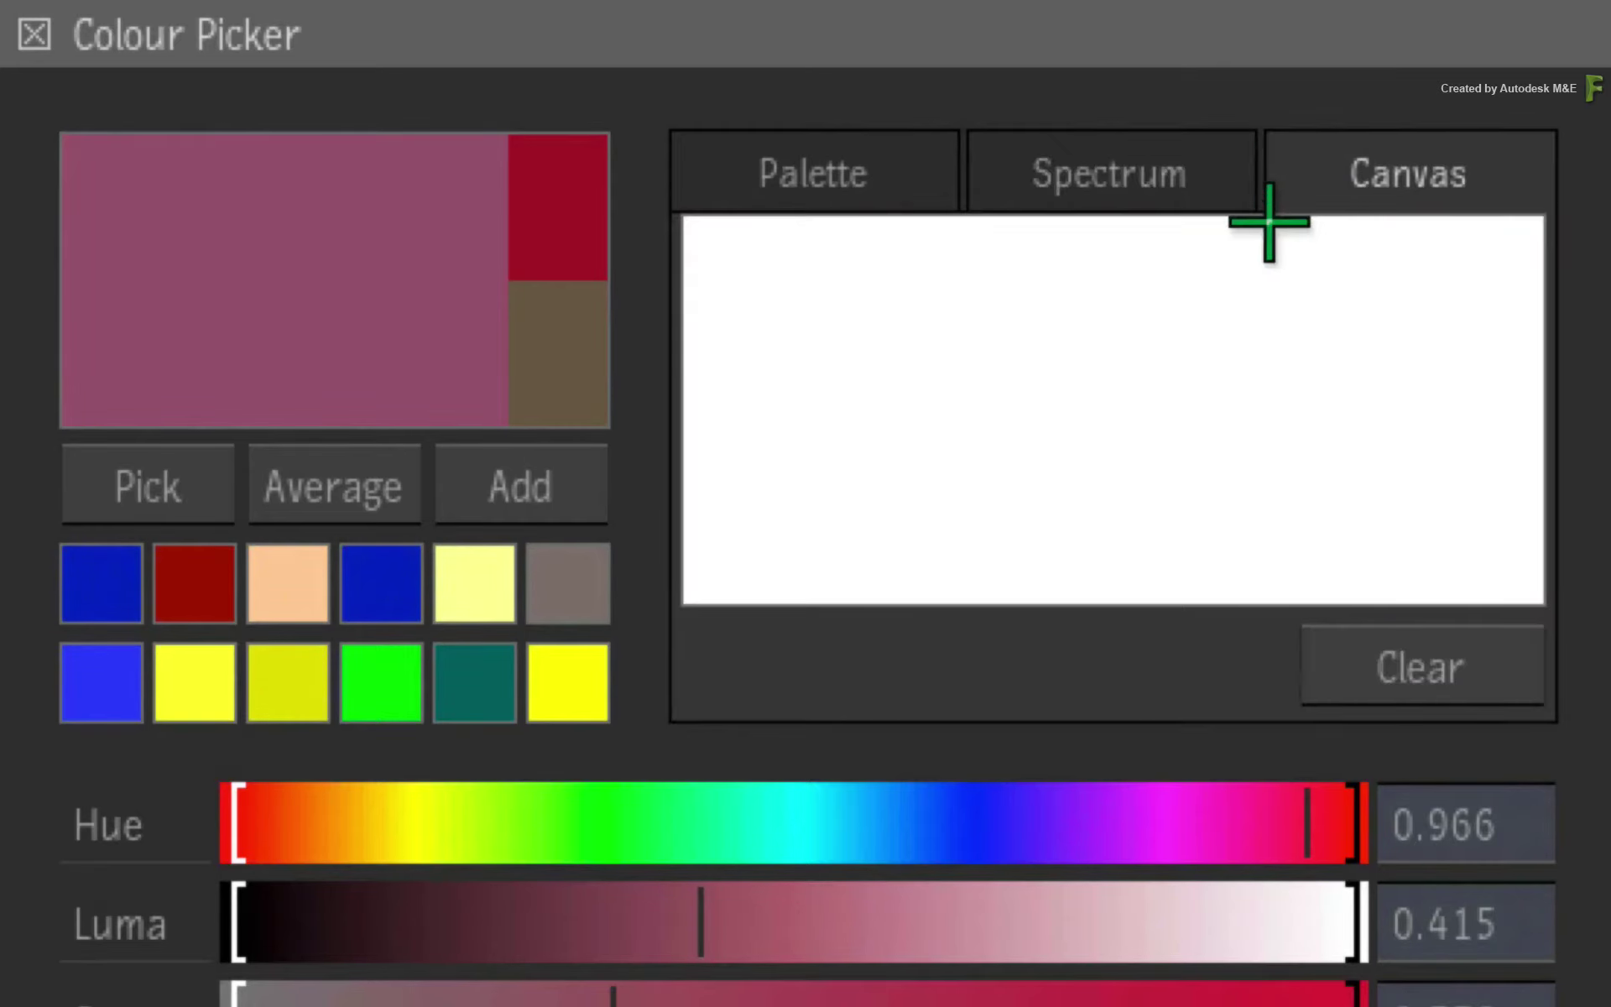
{"action": "mouse_move", "coordinate": [928, 324]}
{"action": "left_mouse_down"}
{"action": "mouse_move", "coordinate": [1072, 342]}
{"action": "mouse_move", "coordinate": [1168, 382]}
{"action": "mouse_move", "coordinate": [957, 466]}
{"action": "mouse_move", "coordinate": [1058, 394]}
{"action": "left_mouse_up"}
{"action": "left_click", "coordinate": [105, 591]}
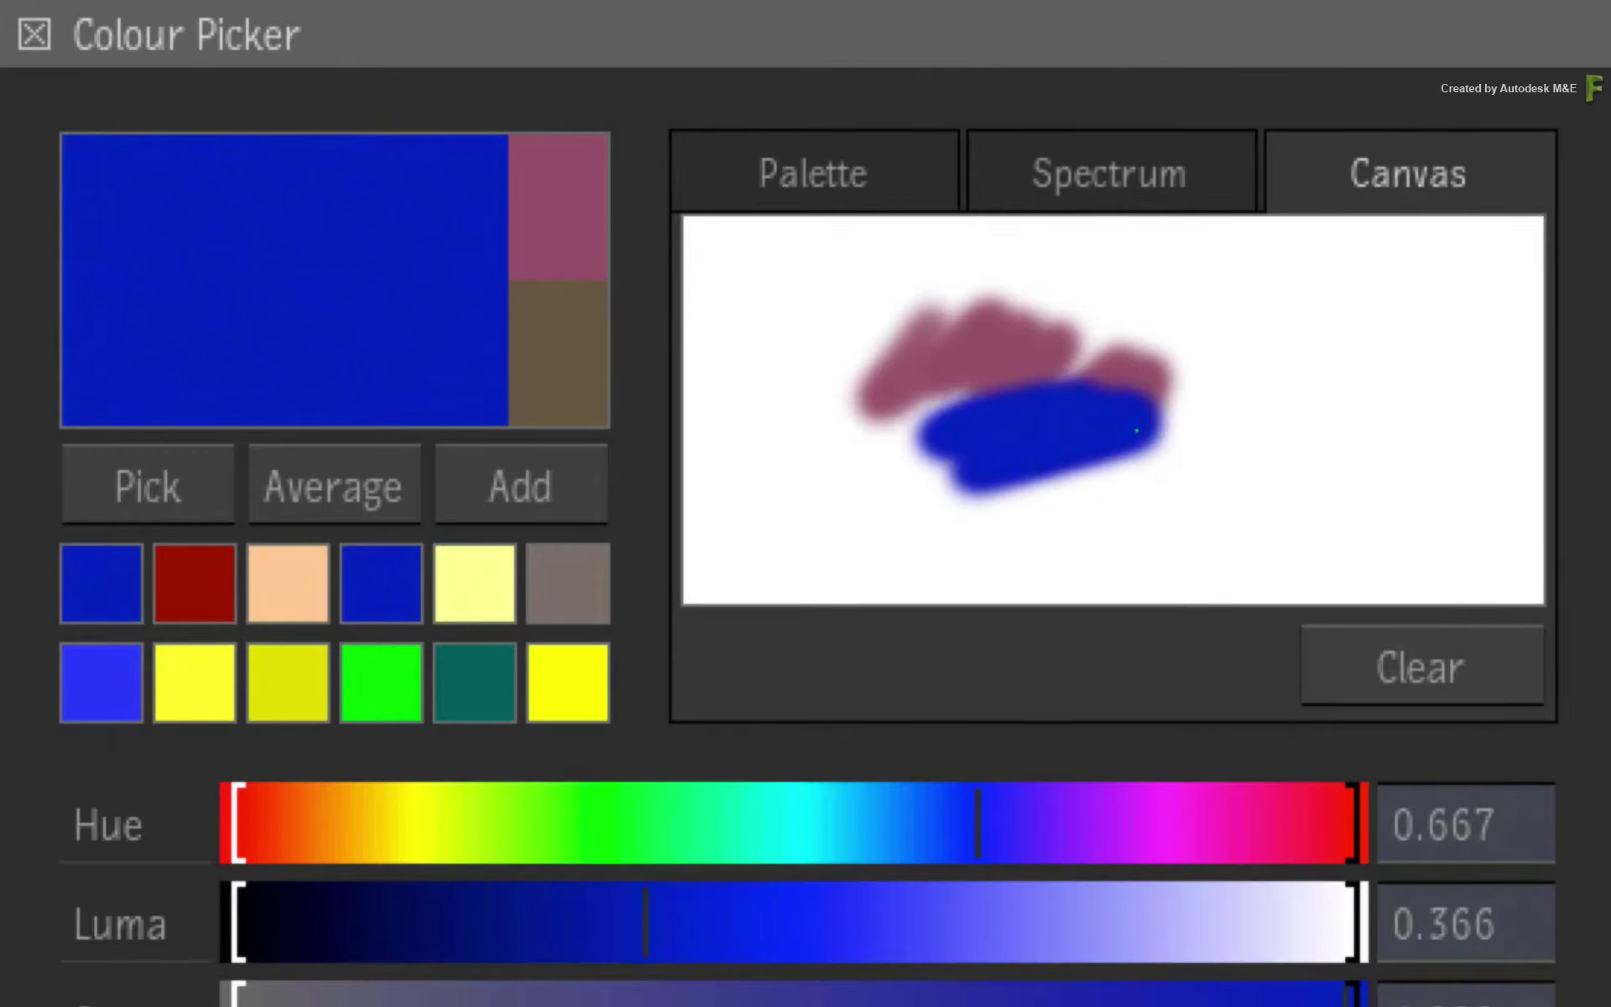
{"action": "left_click", "coordinate": [375, 699]}
{"action": "mouse_move", "coordinate": [915, 465]}
{"action": "left_mouse_down"}
{"action": "mouse_move", "coordinate": [924, 419]}
{"action": "mouse_move", "coordinate": [869, 428]}
{"action": "mouse_move", "coordinate": [820, 487]}
{"action": "left_mouse_up"}
{"action": "left_click", "coordinate": [550, 678]}
{"action": "mouse_move", "coordinate": [1180, 345]}
{"action": "left_mouse_down"}
{"action": "mouse_move", "coordinate": [1129, 374]}
{"action": "mouse_move", "coordinate": [1216, 334]}
{"action": "mouse_move", "coordinate": [1187, 388]}
{"action": "left_mouse_up"}
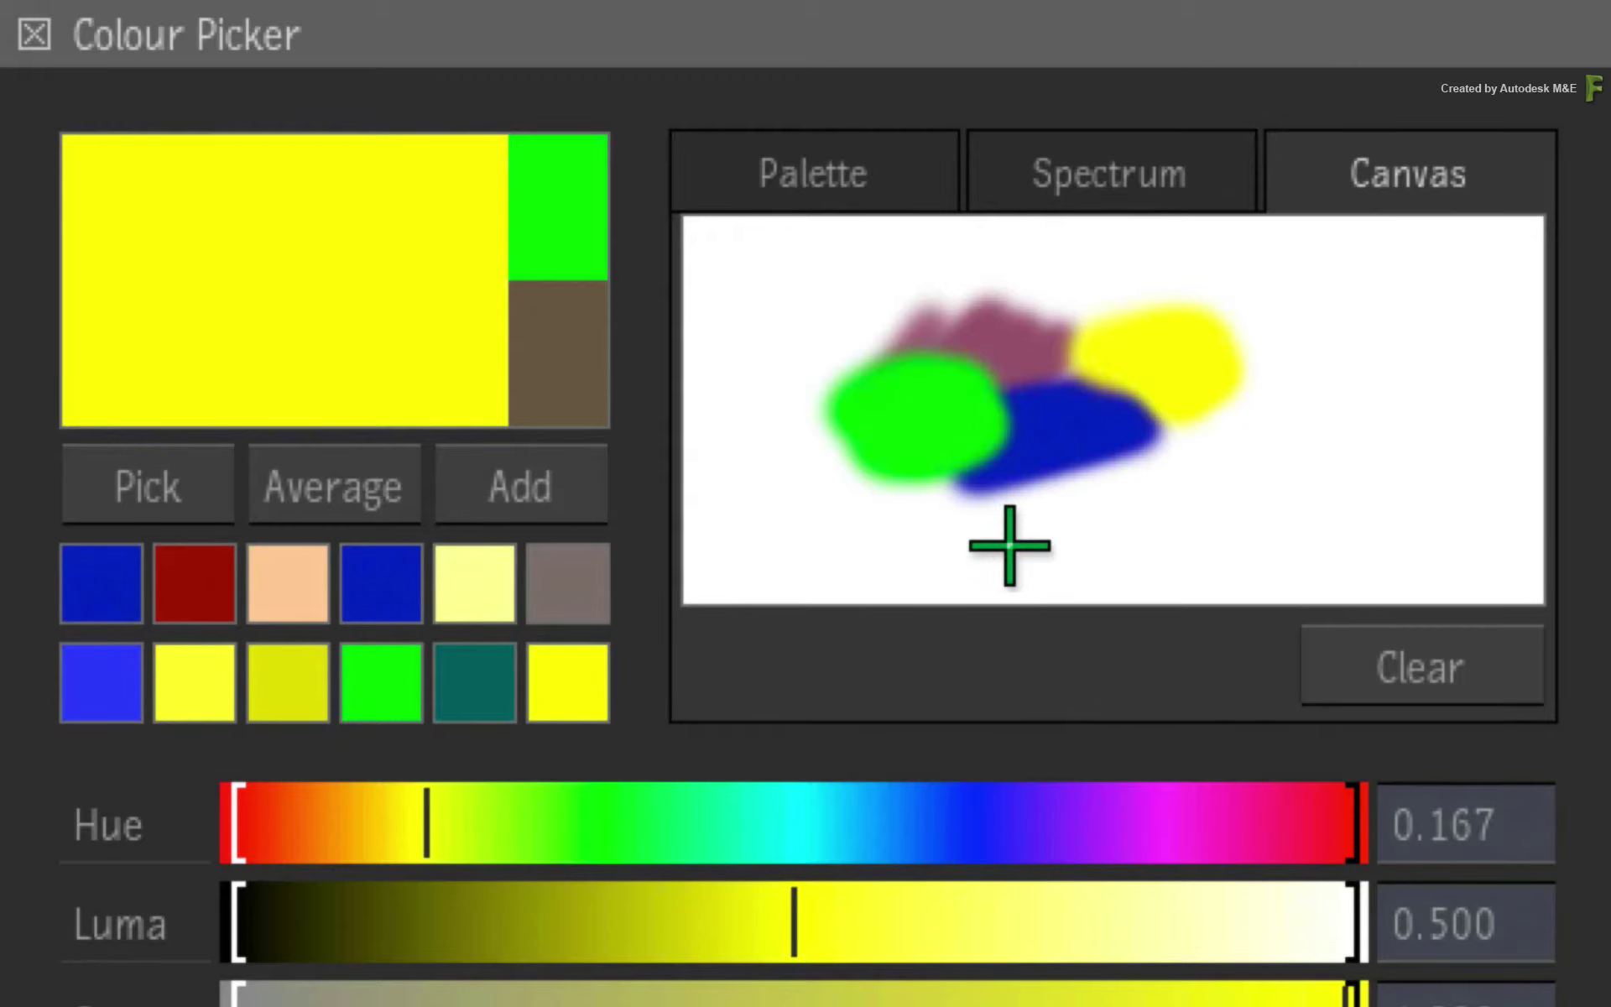
Pick a blended green from the canvas strokes and sample a brown from the brickwork in the image.
{"action": "left_click", "coordinate": [168, 490]}
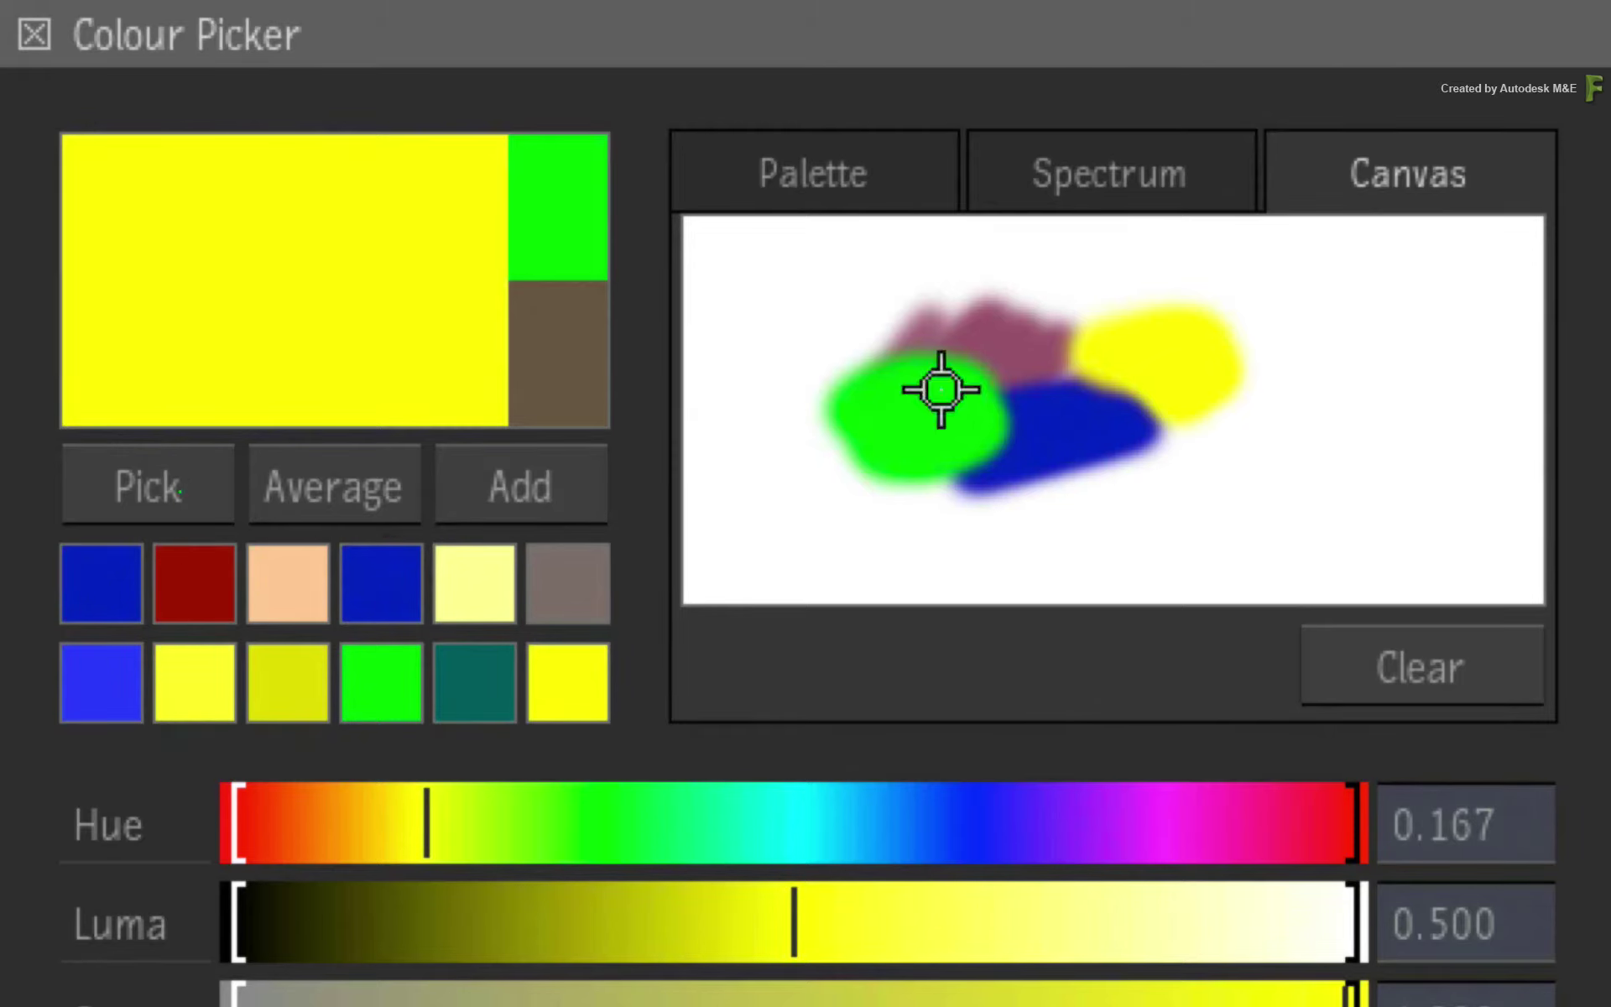
{"action": "mouse_move", "coordinate": [1011, 374]}
{"action": "left_mouse_down"}
{"action": "mouse_move", "coordinate": [1015, 356]}
{"action": "mouse_move", "coordinate": [1018, 381]}
{"action": "mouse_move", "coordinate": [996, 395]}
{"action": "left_mouse_up"}
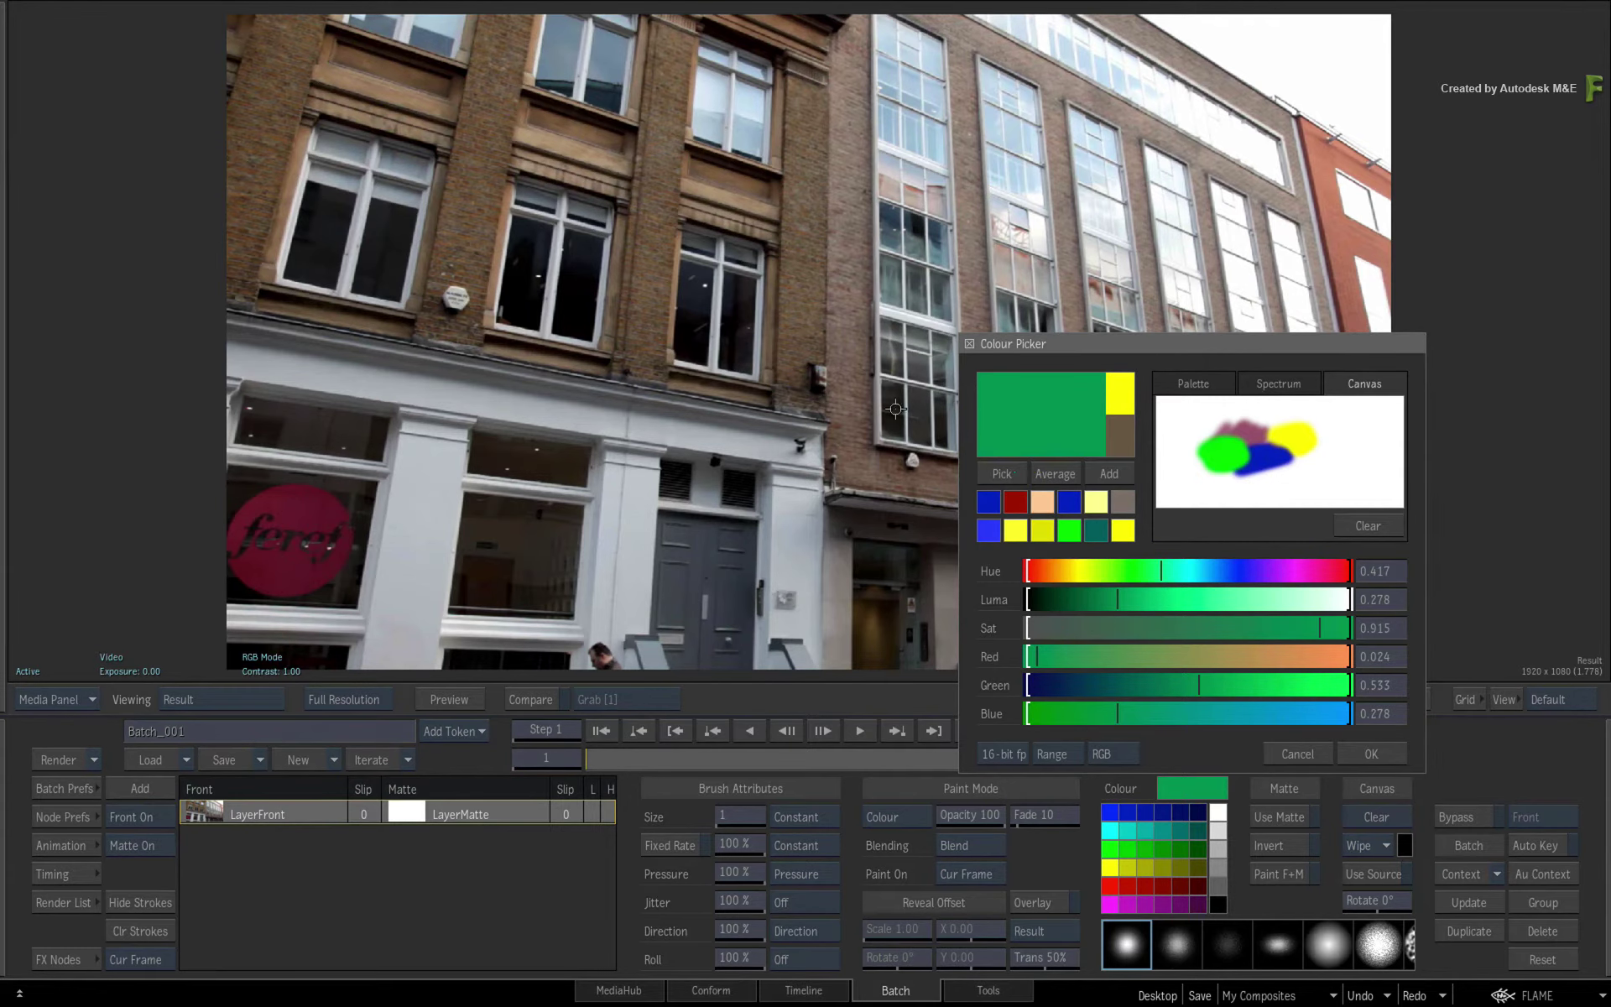
{"action": "left_click_drag", "start_coordinate": [794, 320], "coordinate": [794, 324]}
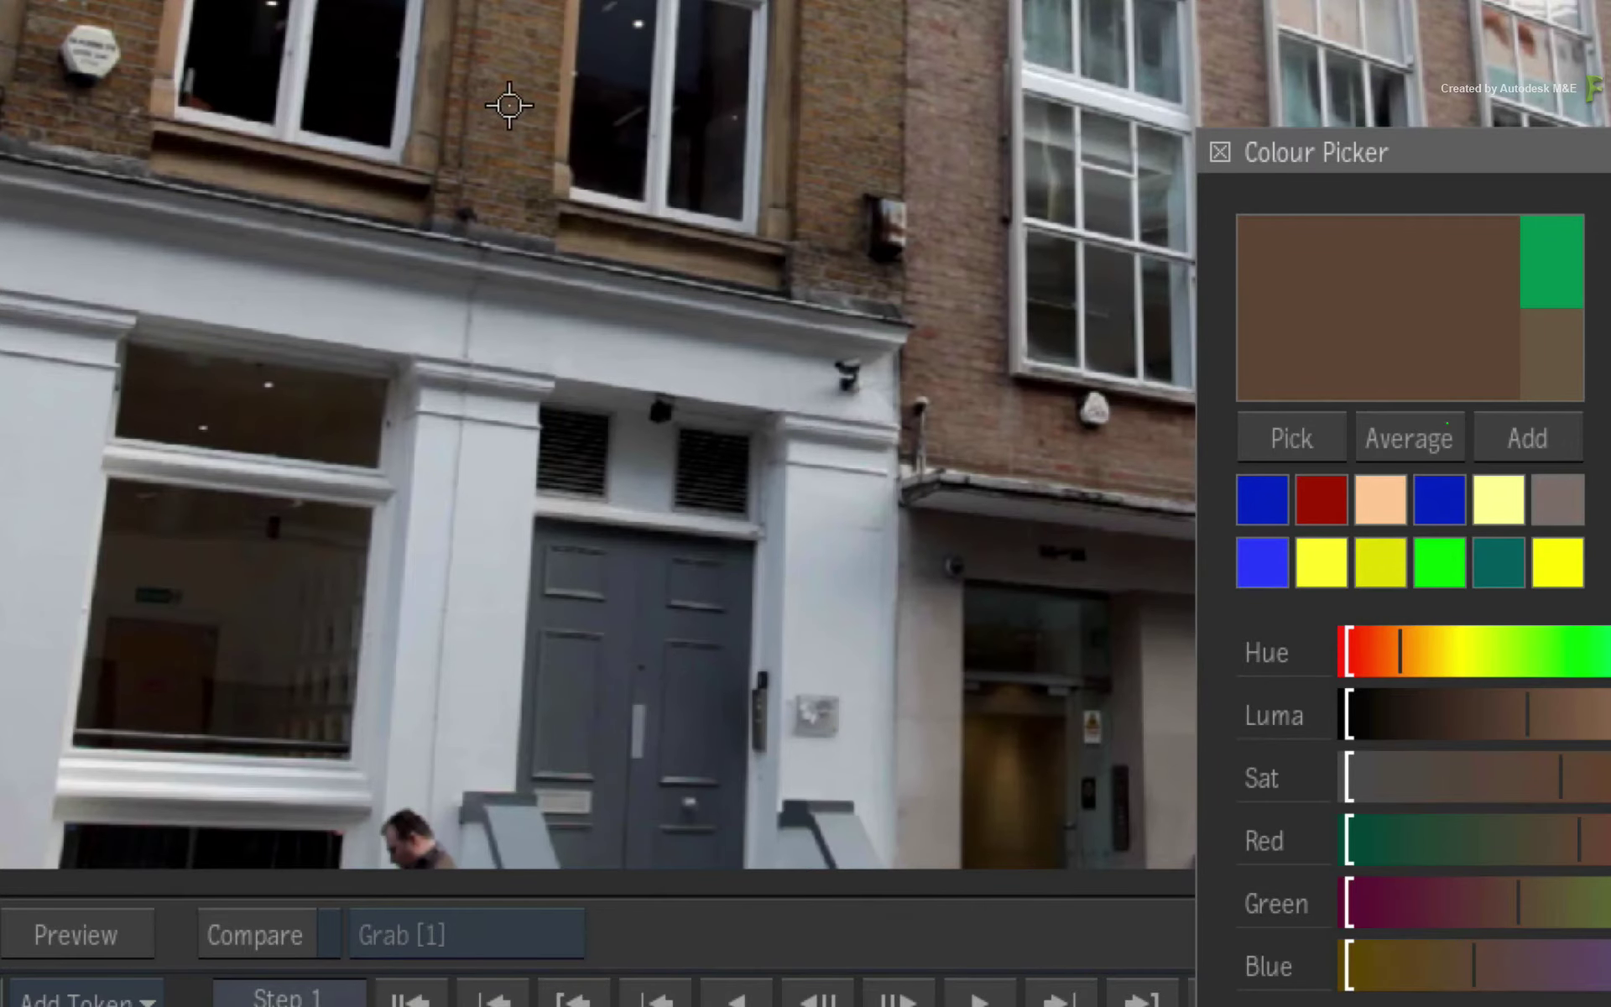
Average the colour of a small brick area beside the window, and continuously sample the average grey along the white facade.
{"action": "left_click_drag", "start_coordinate": [495, 107], "coordinate": [529, 154]}
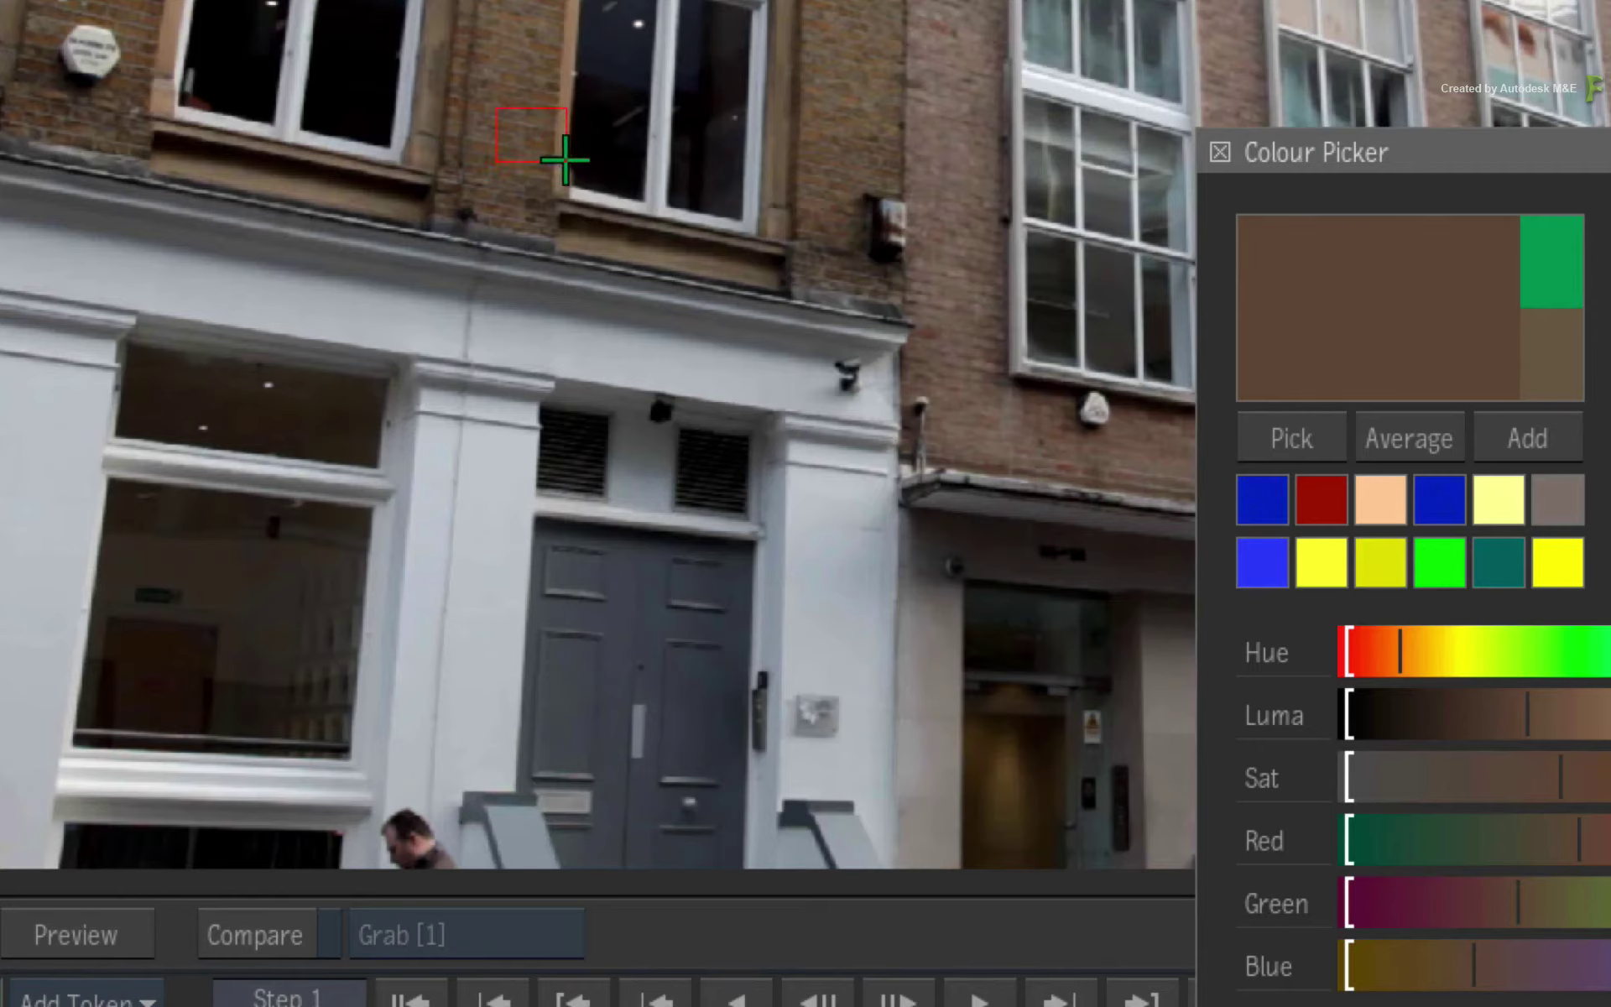
{"action": "left_click_drag", "start_coordinate": [565, 159], "coordinate": [566, 160]}
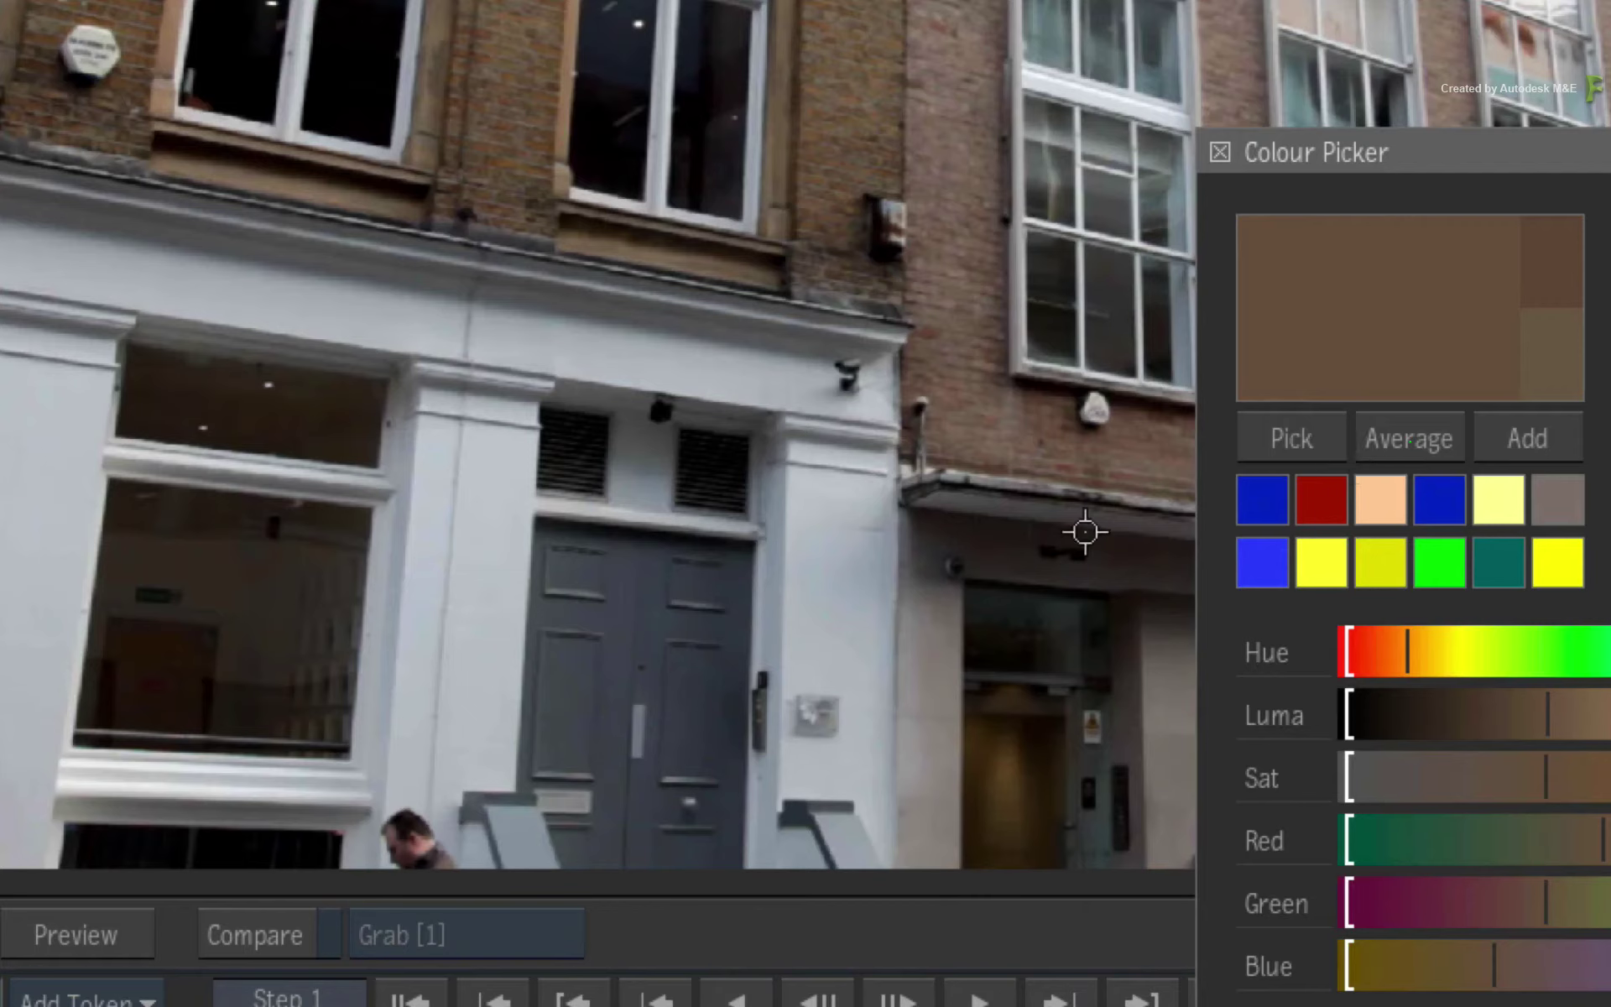
{"action": "left_click", "coordinate": [542, 337], "text": "alt"}
{"action": "left_click_drag", "start_coordinate": [541, 337], "coordinate": [596, 326]}
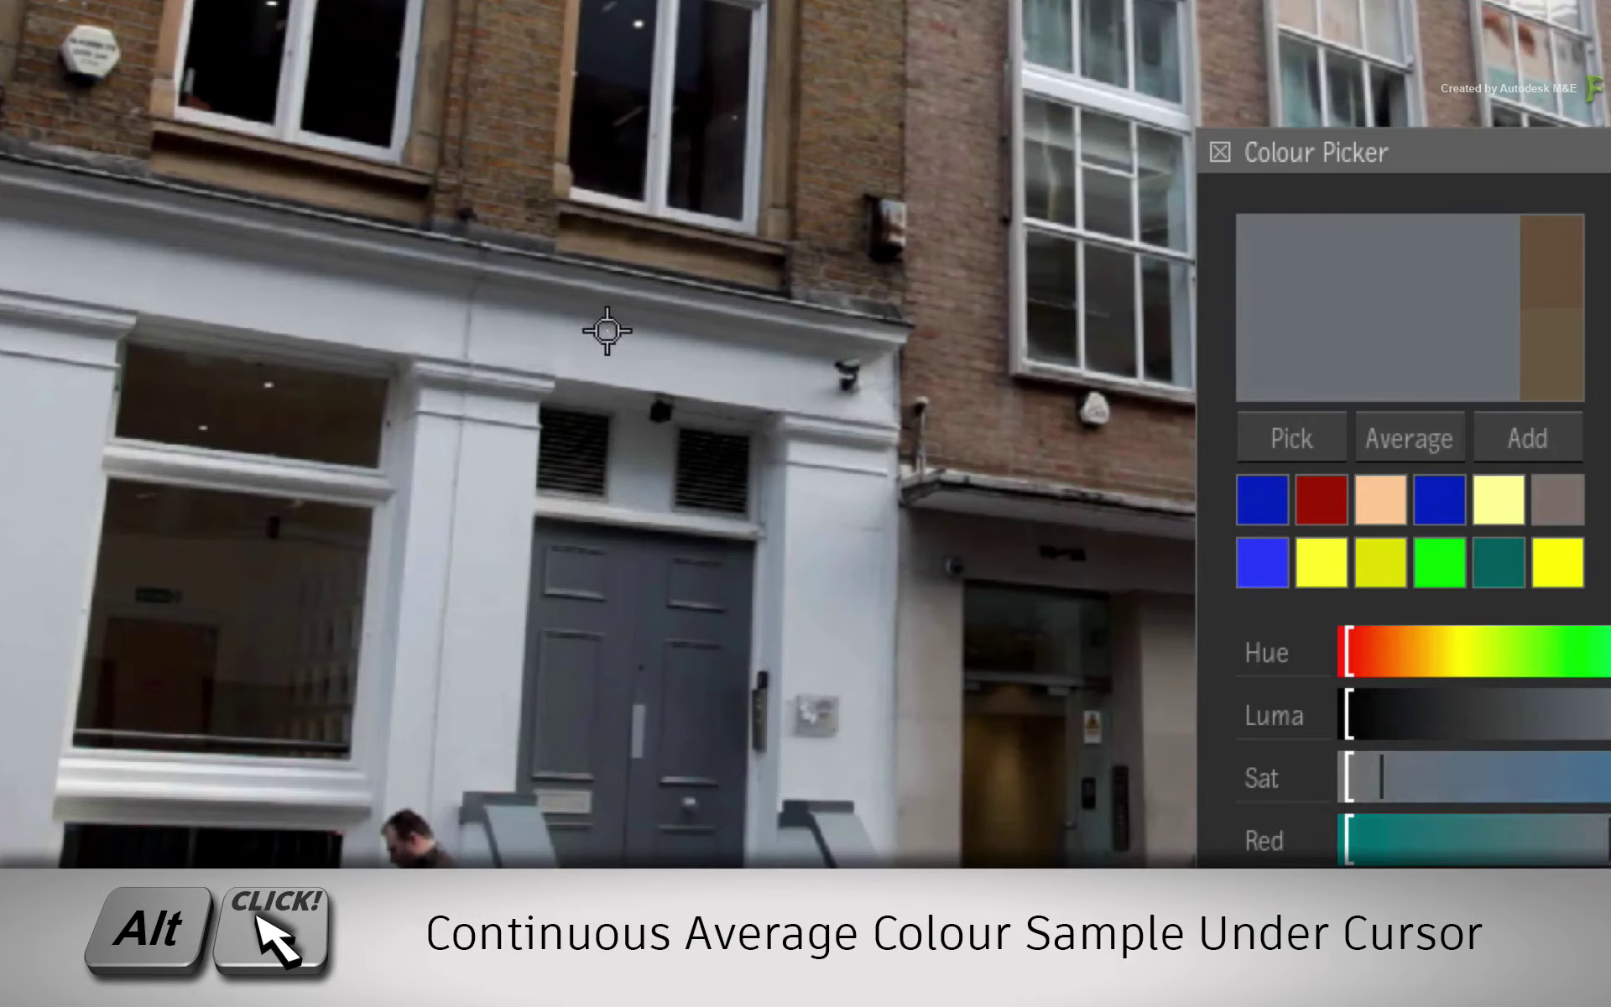
{"action": "mouse_move", "coordinate": [714, 321]}
{"action": "left_mouse_down"}
{"action": "mouse_move", "coordinate": [700, 357]}
{"action": "mouse_move", "coordinate": [789, 472]}
{"action": "mouse_move", "coordinate": [827, 480]}
{"action": "left_mouse_up"}
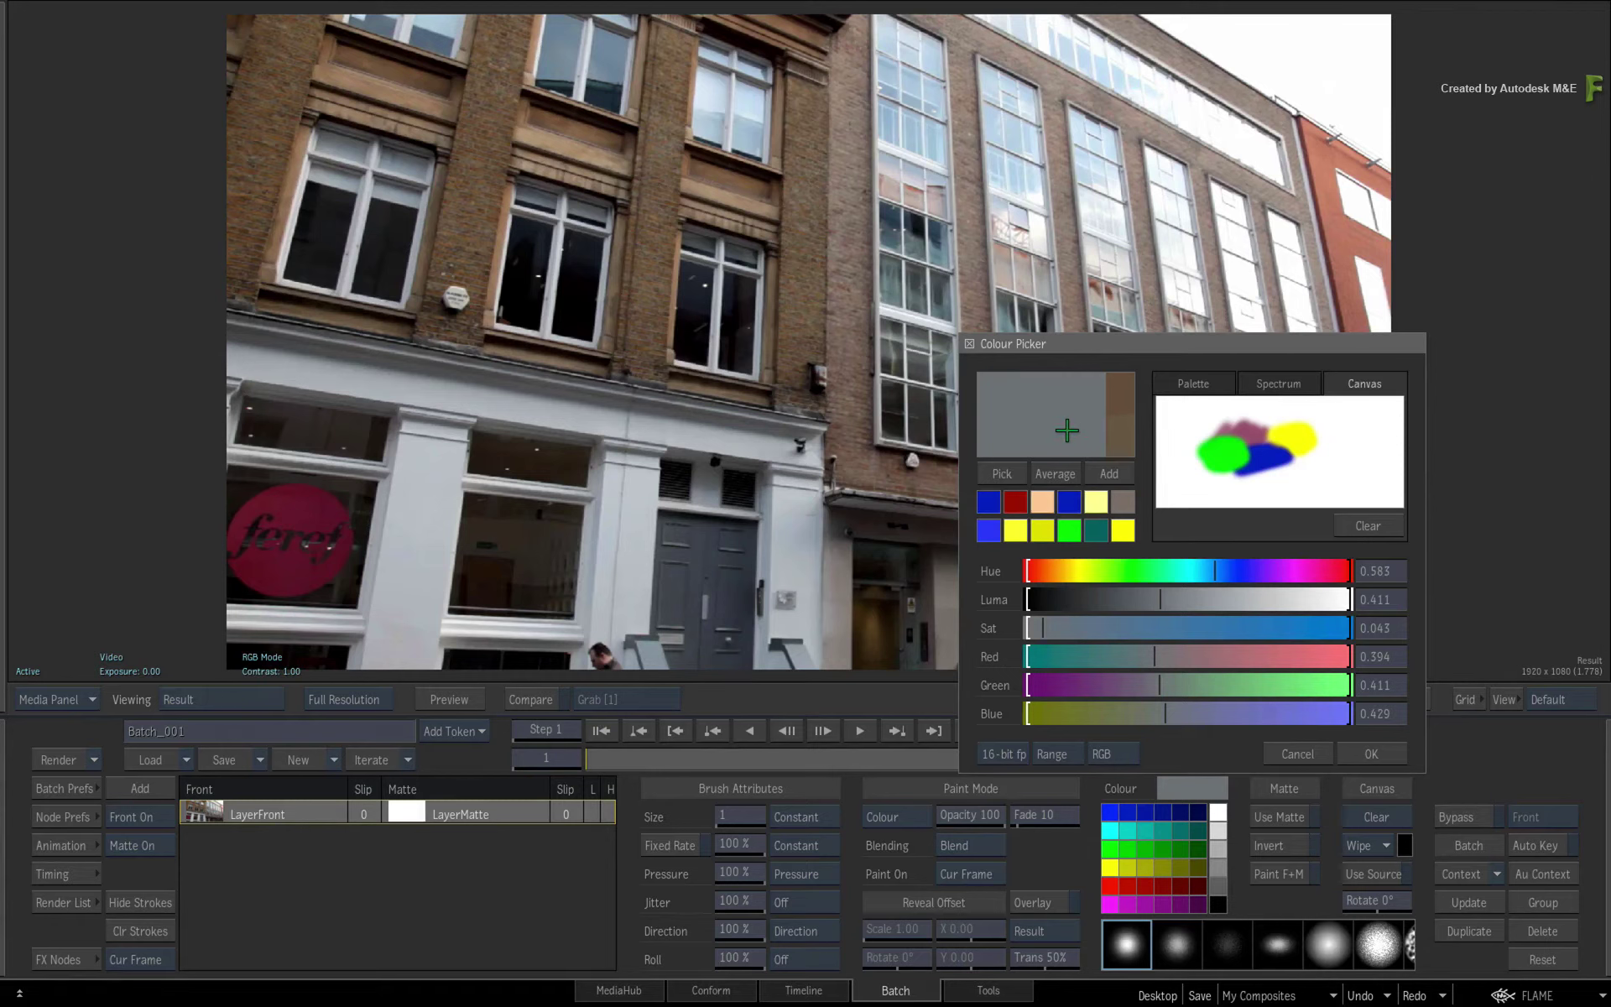
Save the sampled grey as a swatch, and add bright yellow and brown from the colour palette to the swatches.
{"action": "left_click", "coordinate": [1195, 383]}
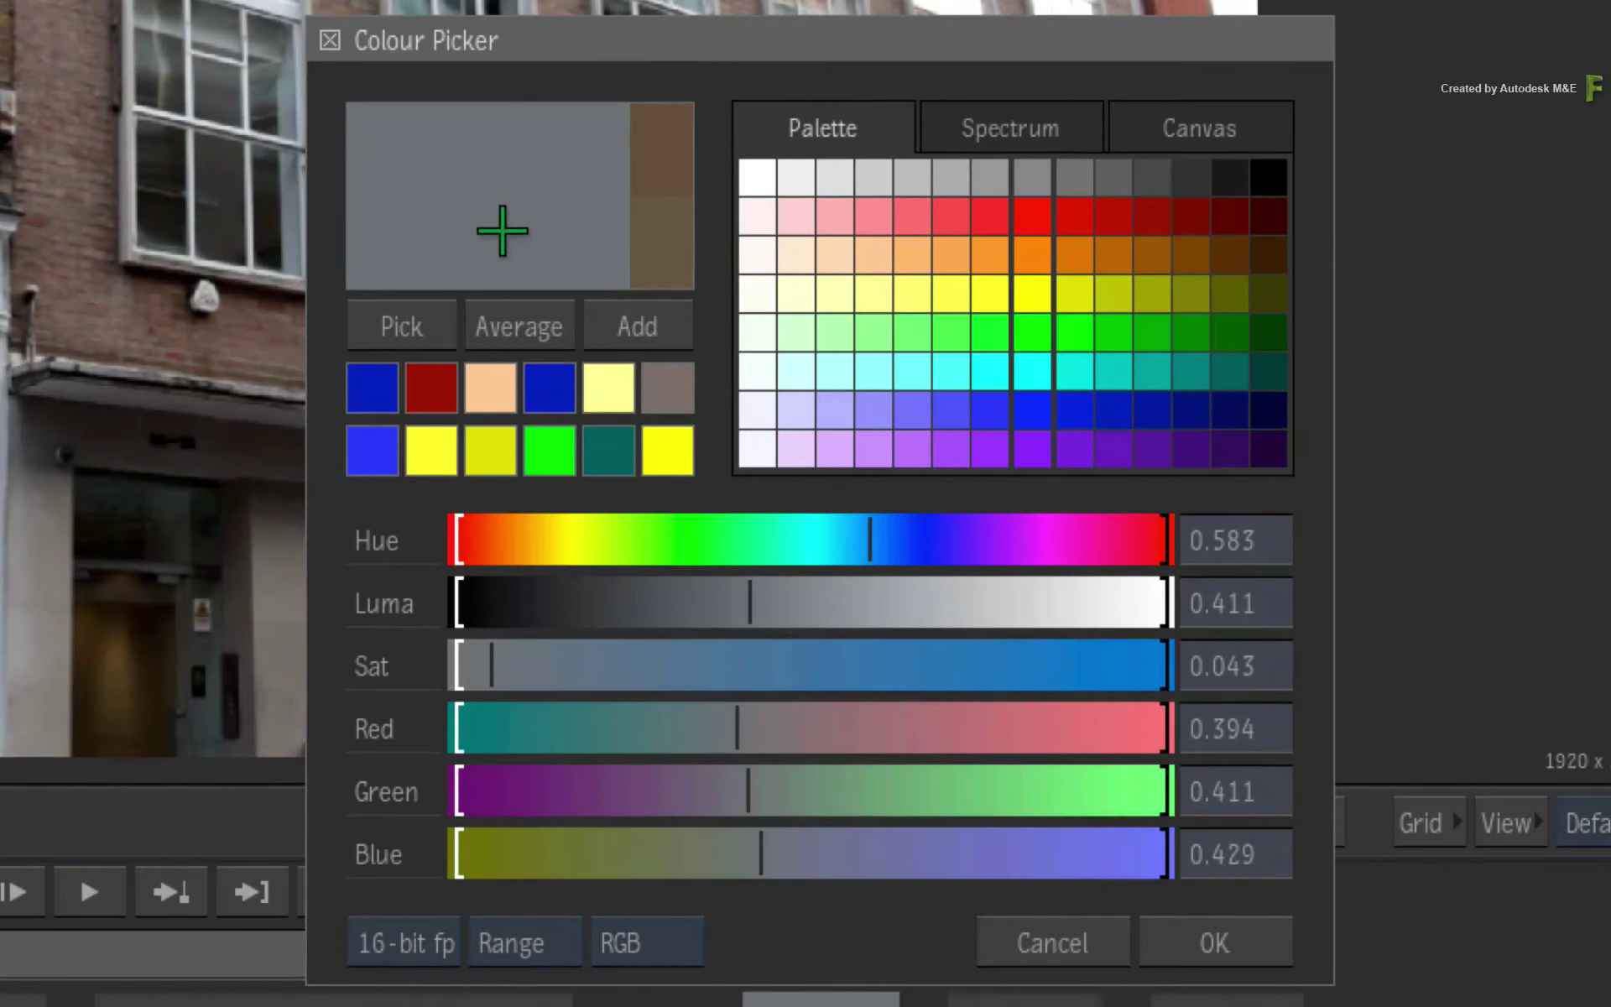
{"action": "left_click", "coordinate": [621, 321]}
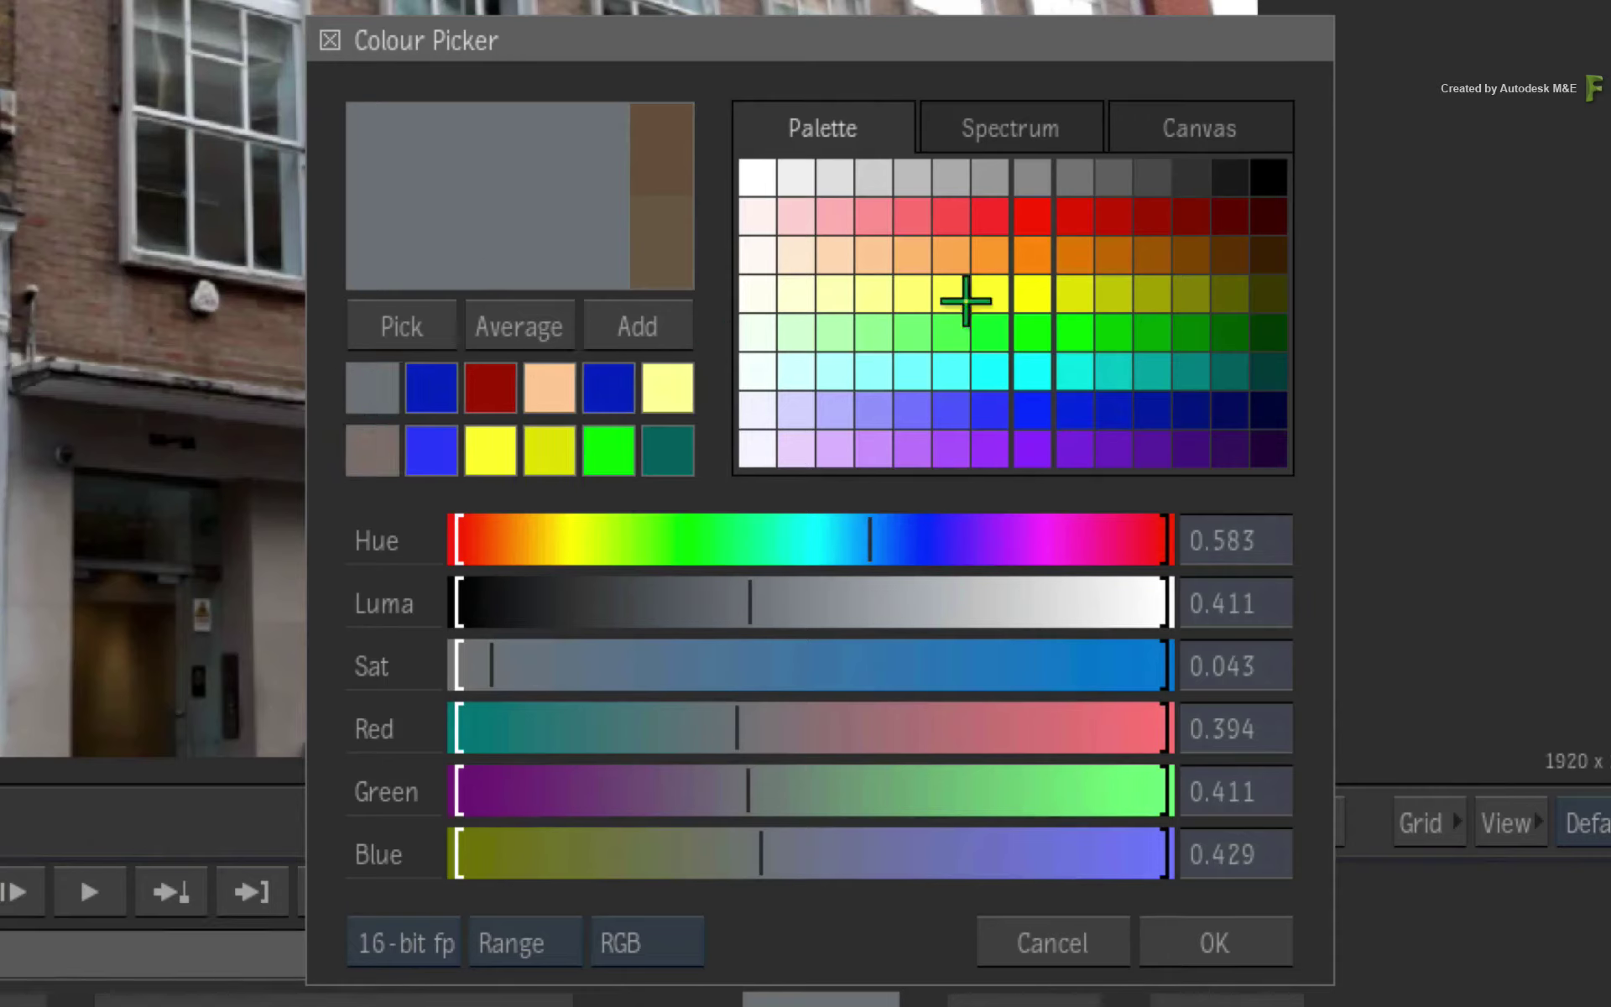
{"action": "left_click", "coordinate": [990, 290]}
{"action": "left_click", "coordinate": [641, 327]}
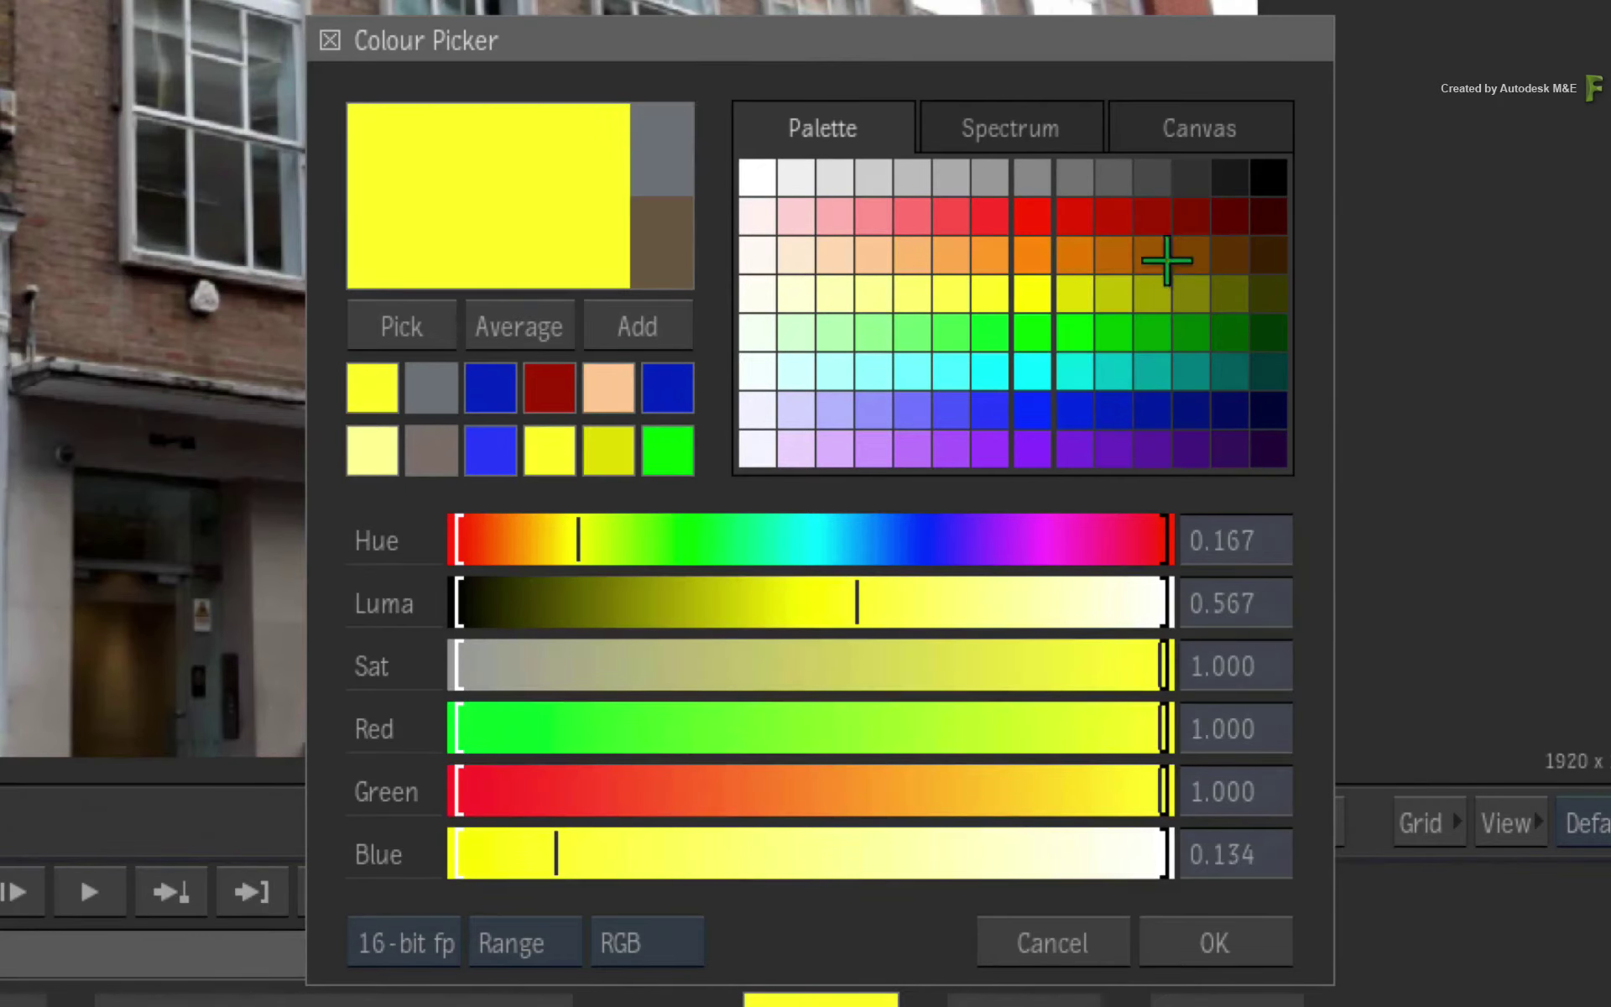
{"action": "left_click", "coordinate": [1083, 259]}
{"action": "left_click", "coordinate": [648, 326]}
Add a dark olive swatch and two teal swatches from the colour palette.
{"action": "left_click", "coordinate": [1196, 289]}
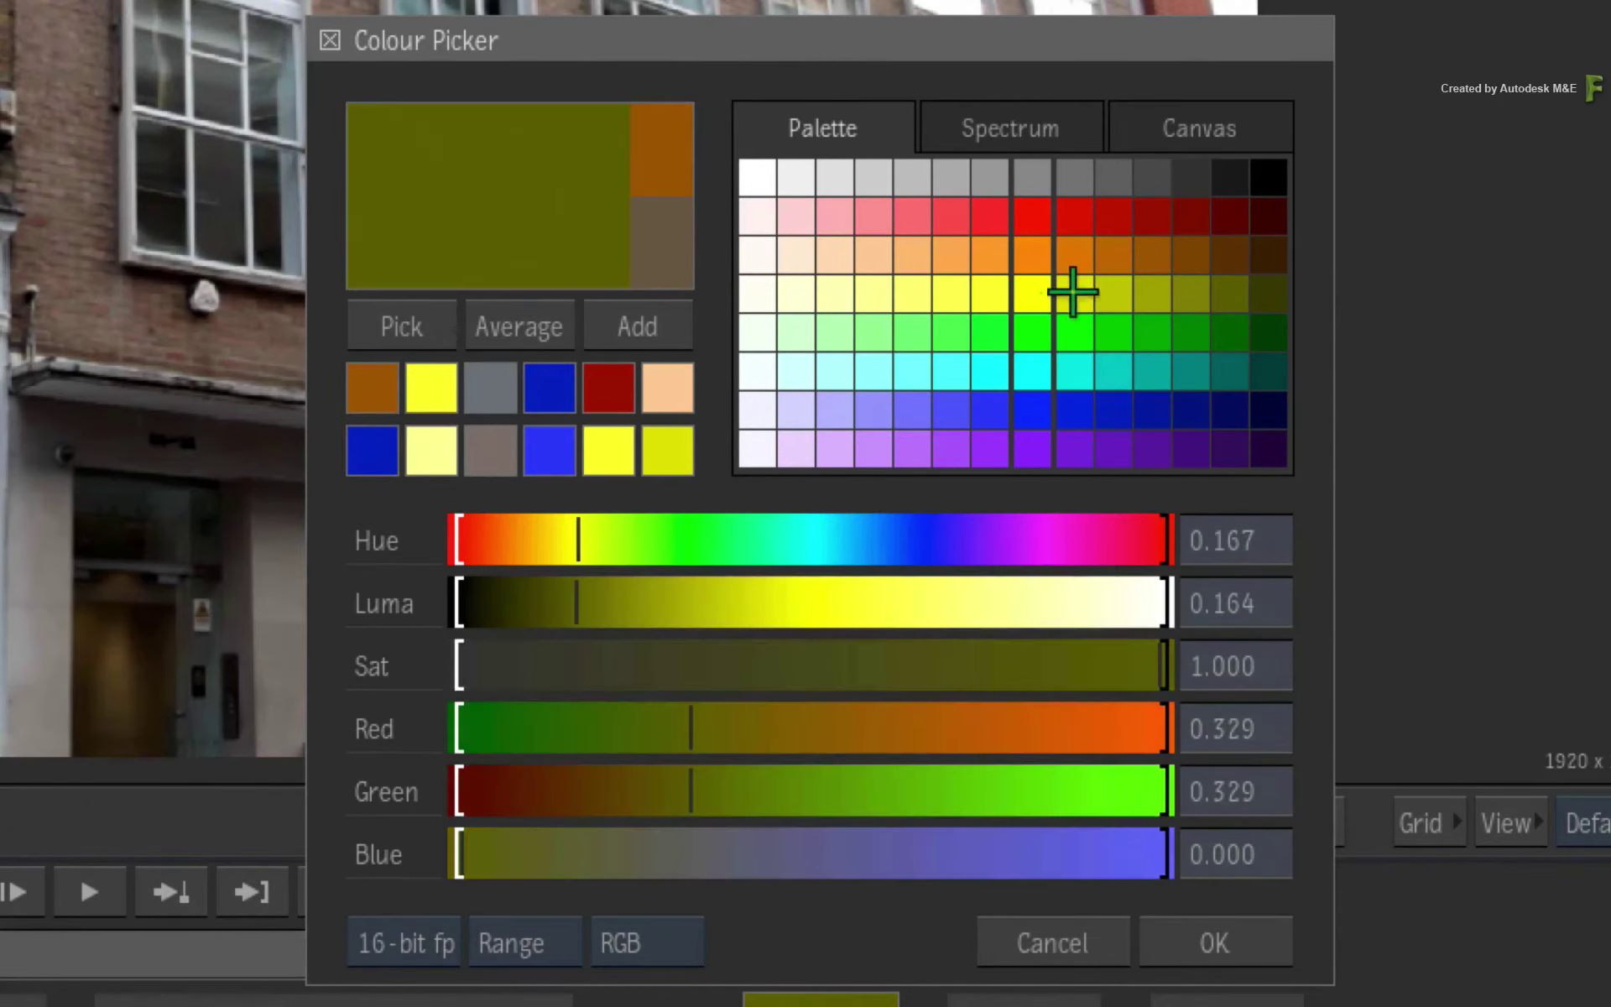
{"action": "left_click", "coordinate": [659, 325]}
{"action": "left_click", "coordinate": [1134, 382]}
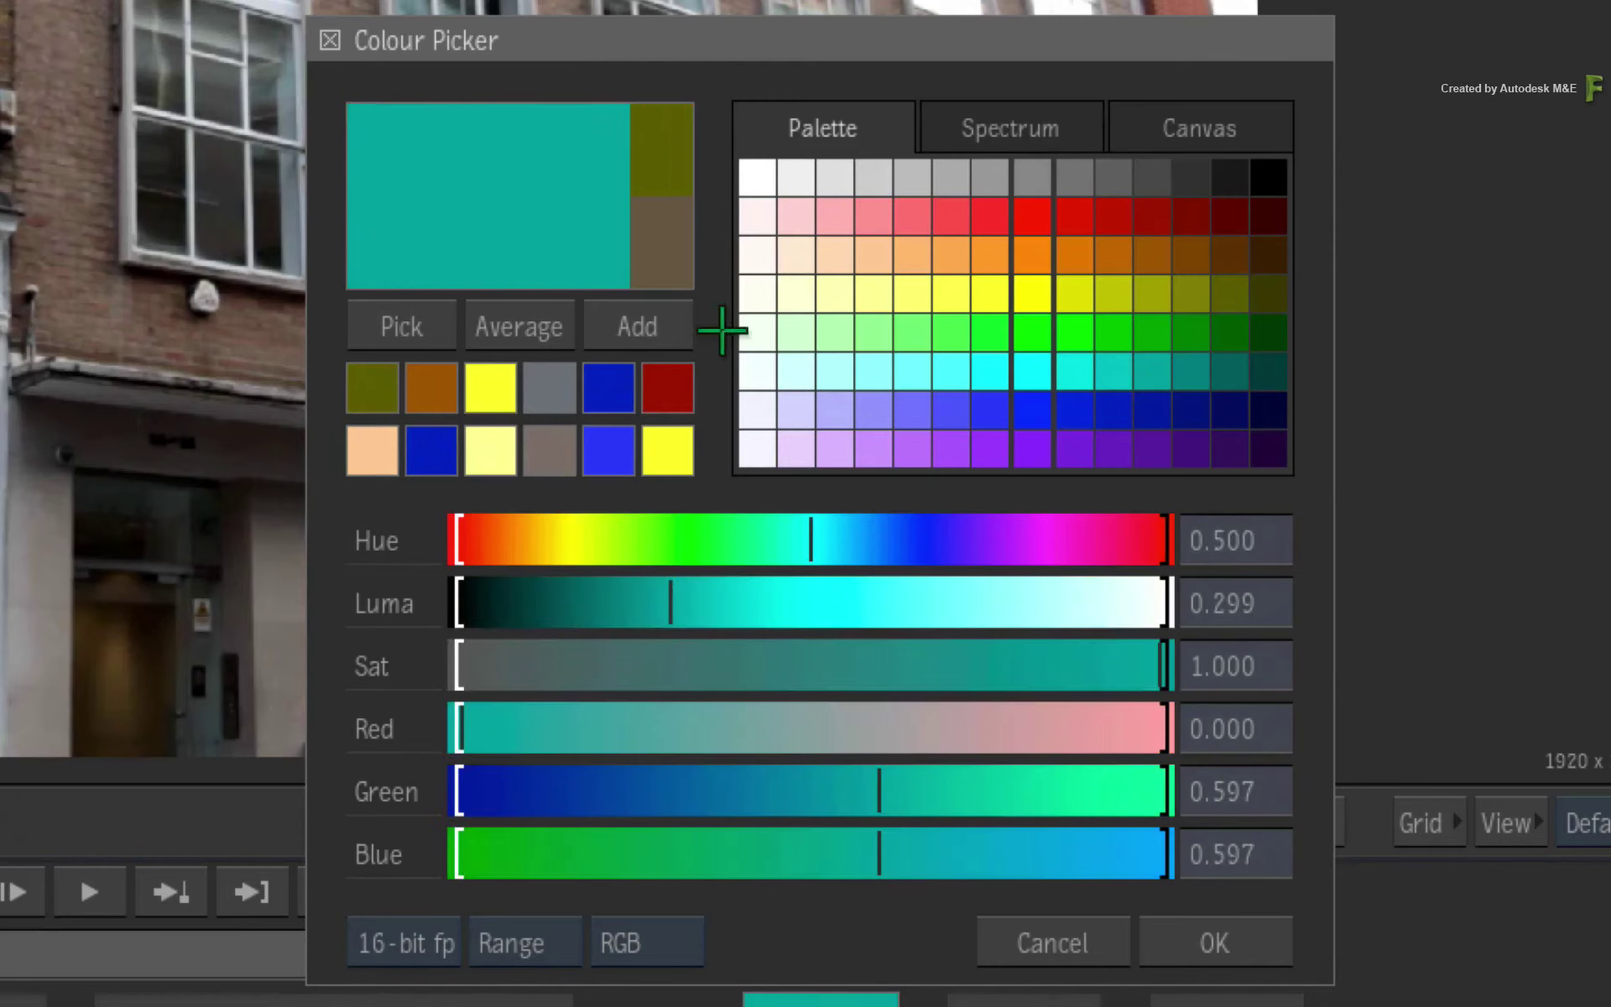
{"action": "left_click", "coordinate": [663, 324]}
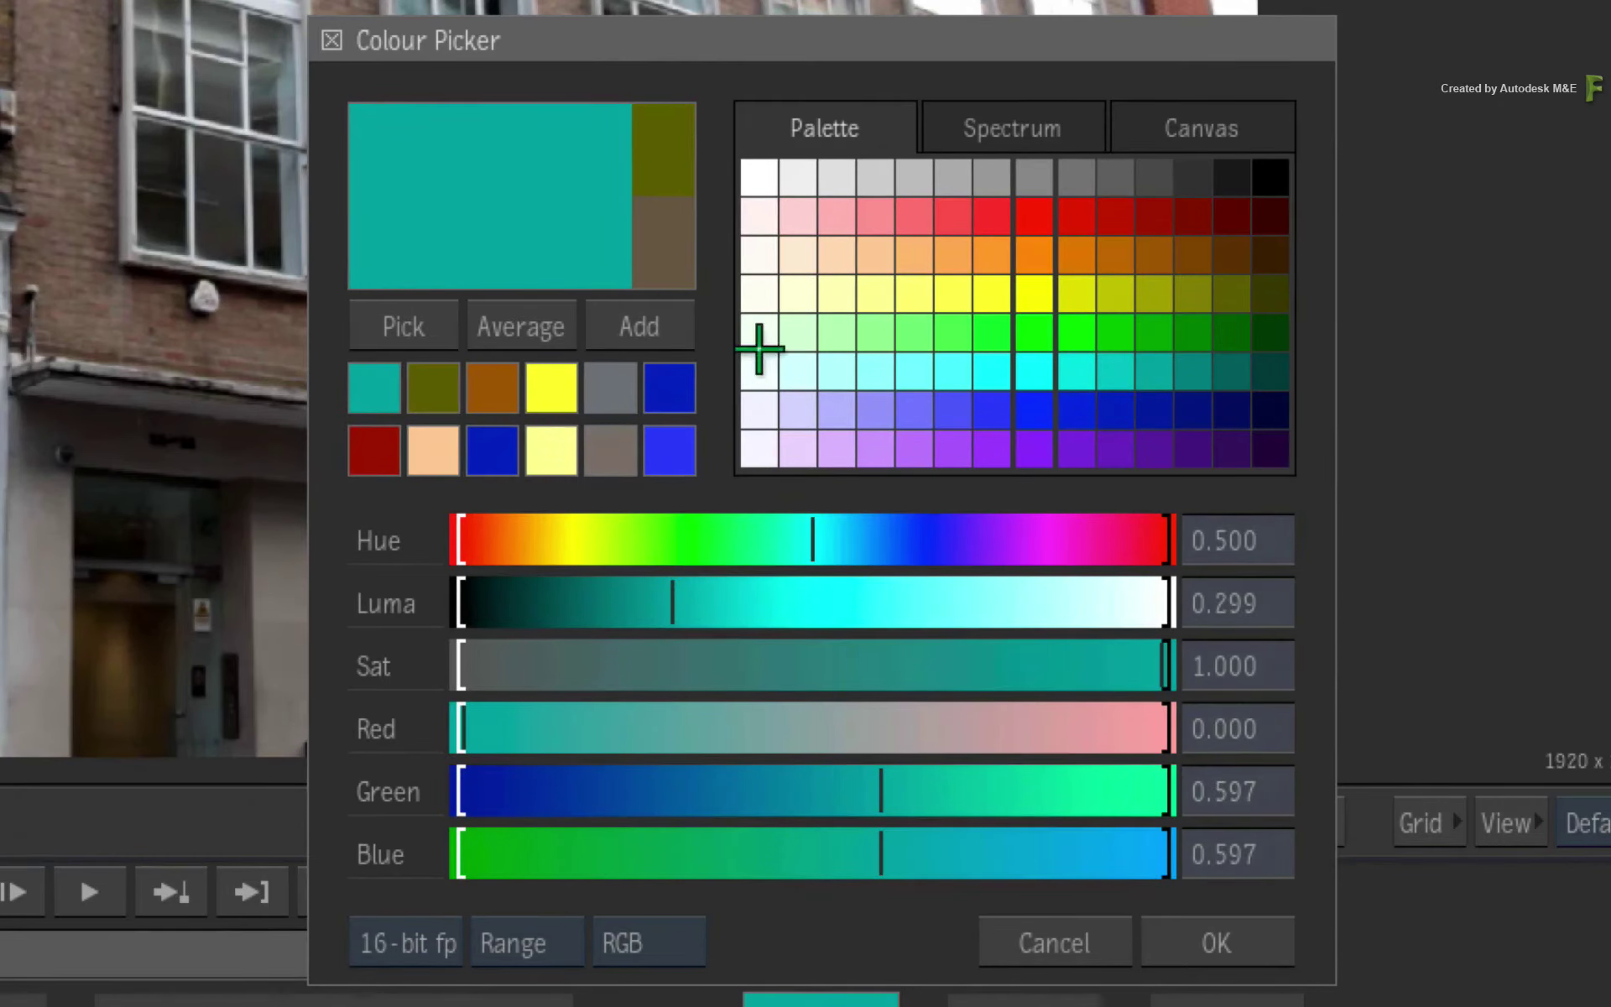
{"action": "left_click", "coordinate": [665, 327]}
Add light green, pale yellow and a slightly stronger light green from the palette to the saved swatches.
{"action": "left_click", "coordinate": [881, 337]}
{"action": "left_click", "coordinate": [648, 326]}
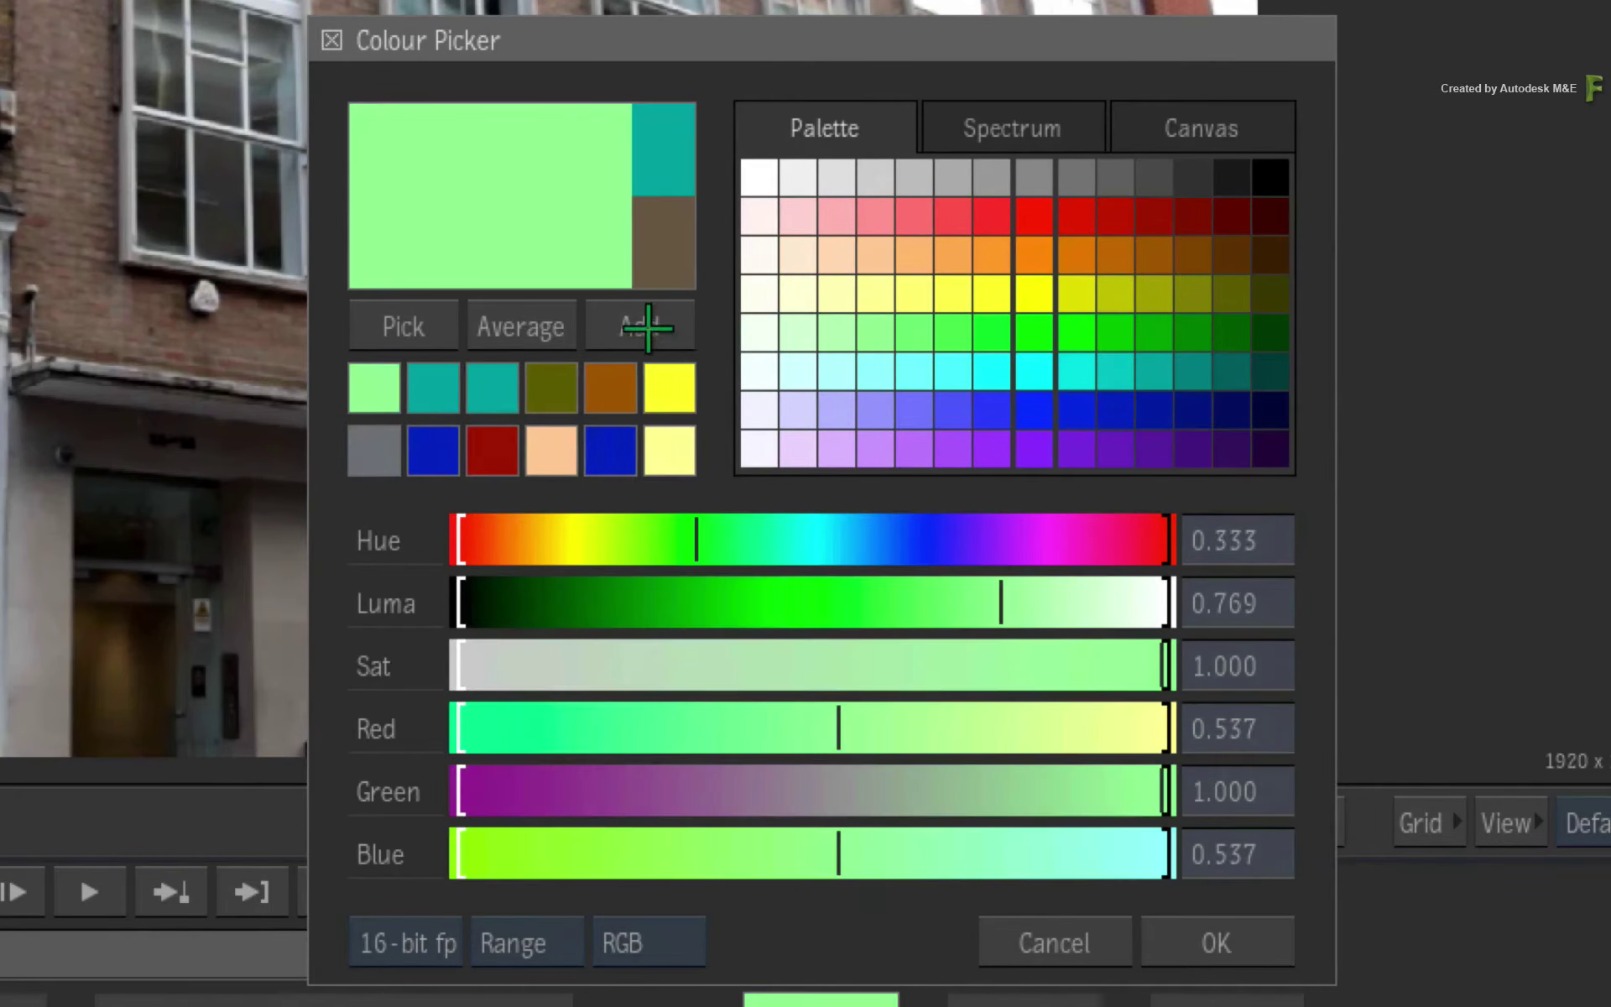
{"action": "left_click", "coordinate": [873, 294]}
{"action": "left_click", "coordinate": [628, 327]}
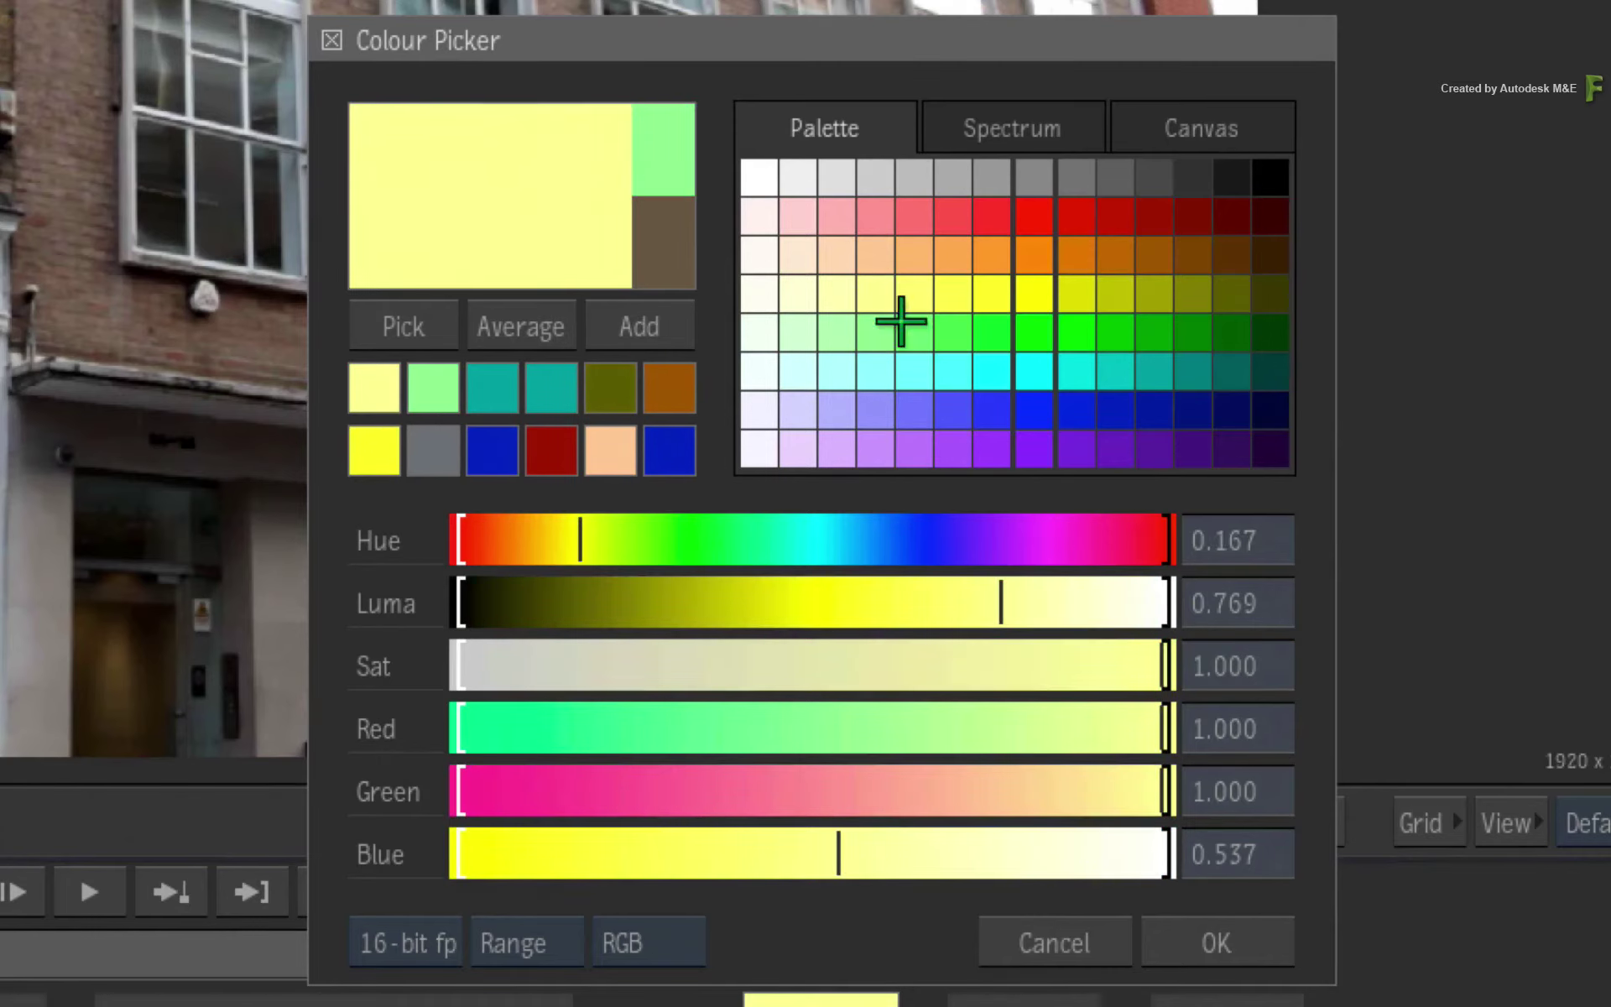
{"action": "left_click", "coordinate": [904, 334]}
{"action": "left_click", "coordinate": [658, 326]}
Save dark red and dark blue as swatches, and confirm white as the paint colour.
{"action": "left_click", "coordinate": [1121, 233]}
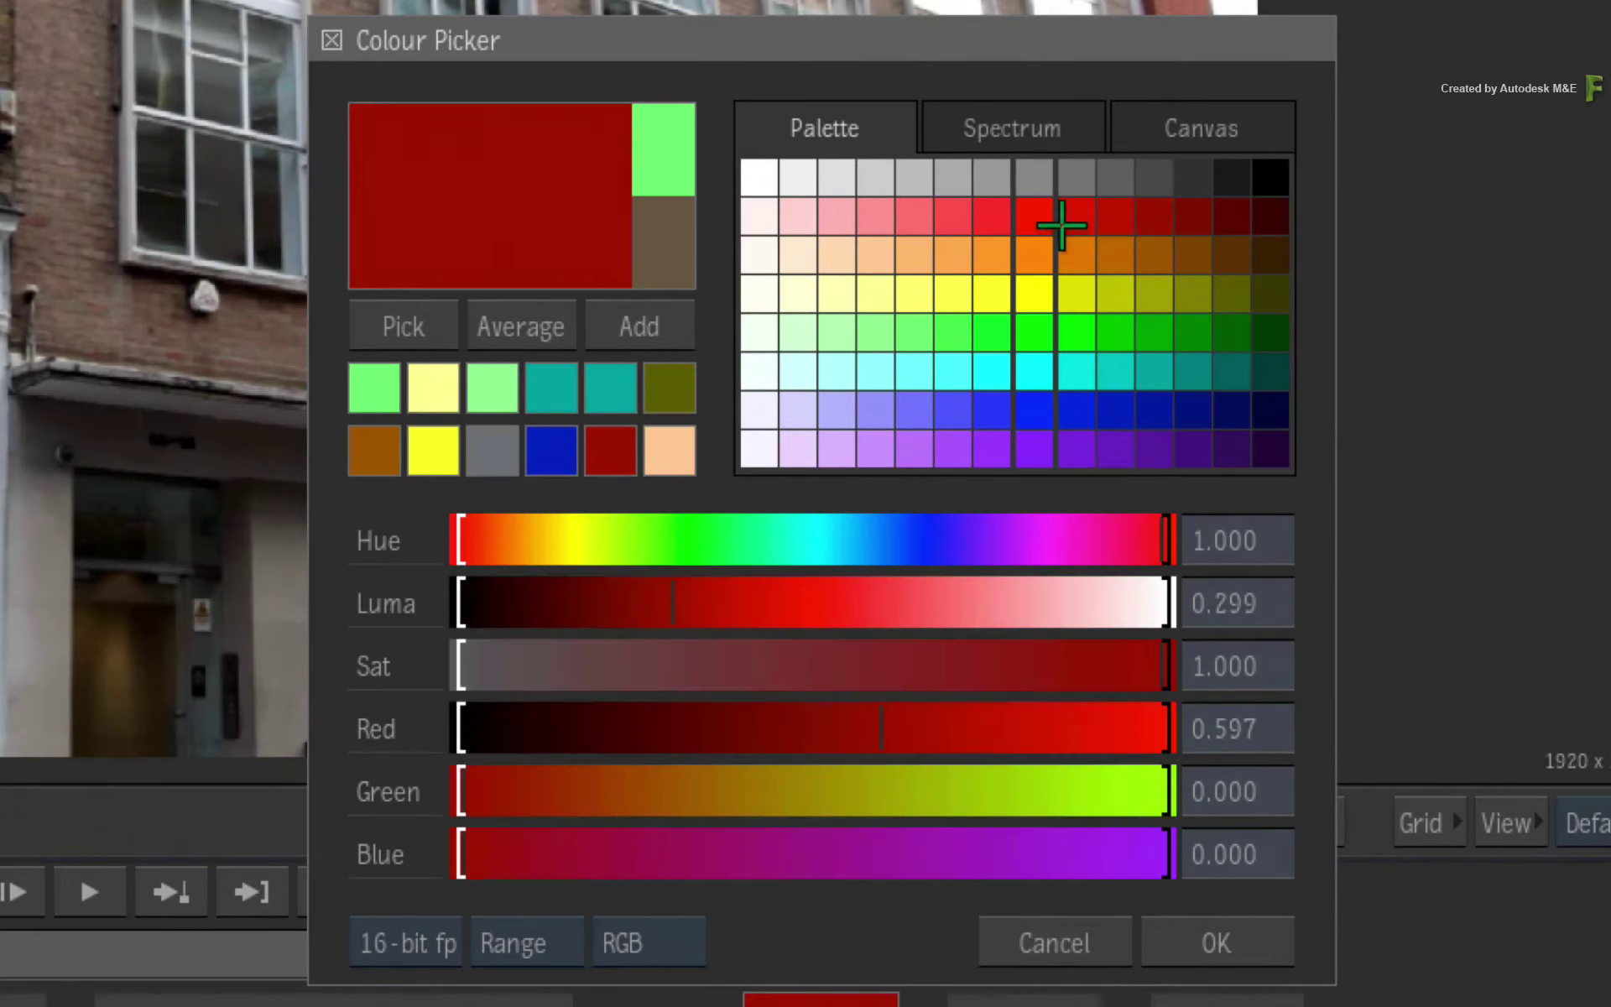
{"action": "left_click", "coordinate": [661, 325]}
{"action": "left_click", "coordinate": [1012, 389]}
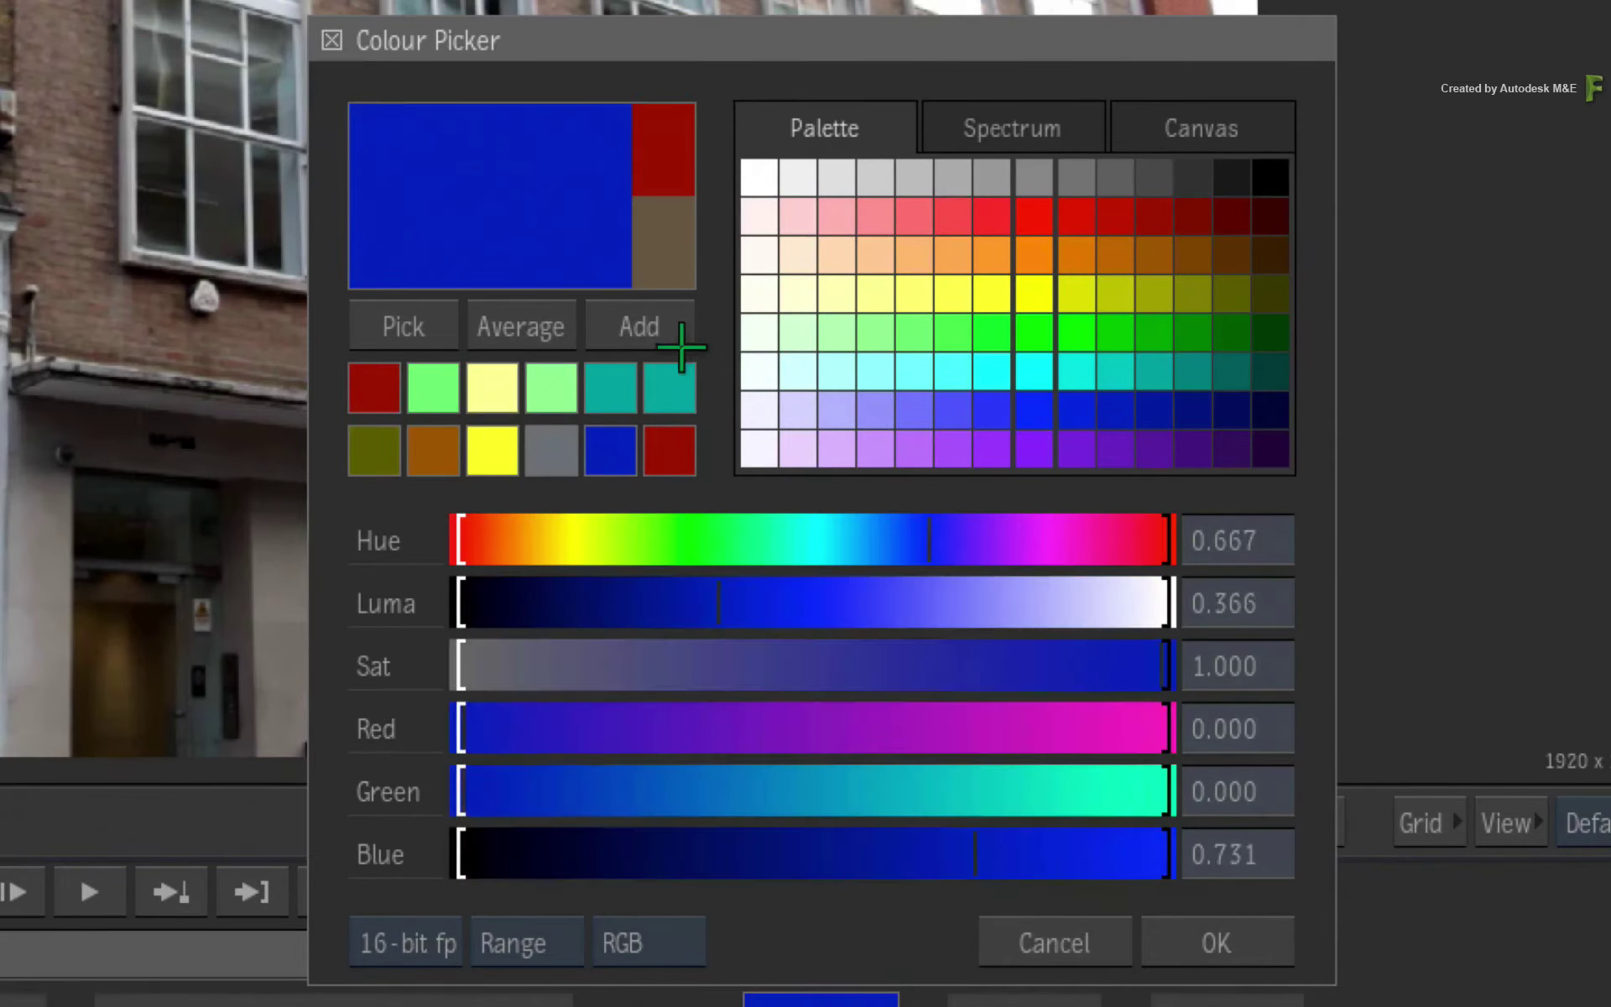
{"action": "left_click", "coordinate": [664, 324]}
{"action": "left_click", "coordinate": [756, 184]}
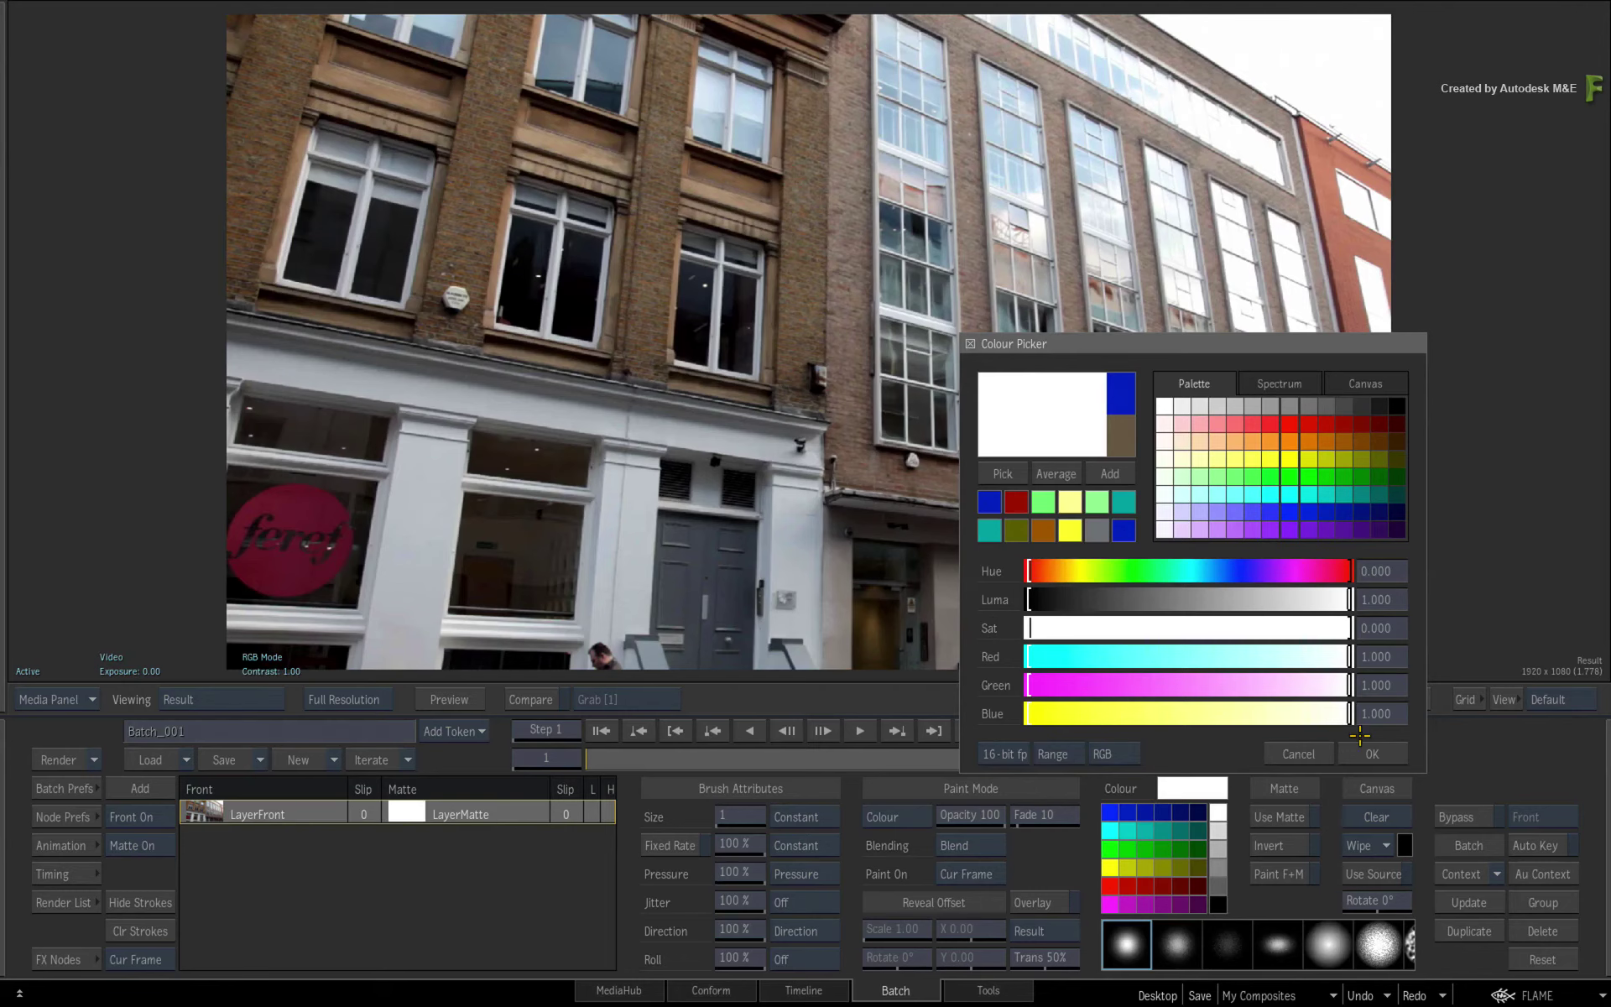
{"action": "left_click", "coordinate": [1216, 942]}
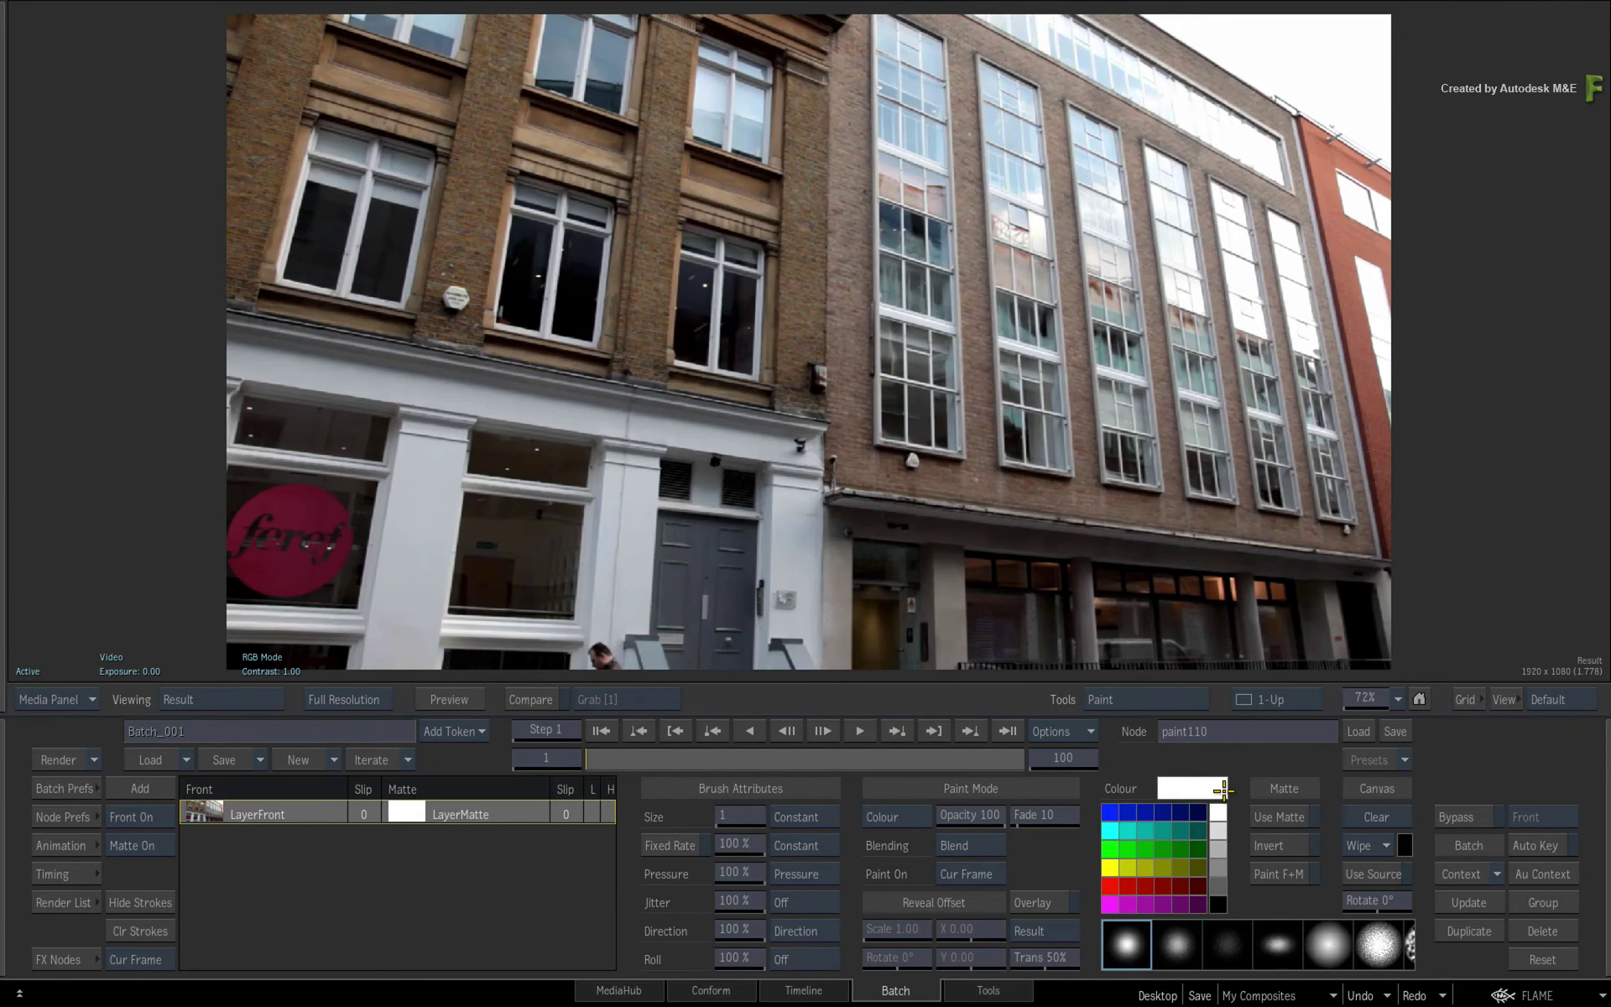
Reopen the paint colour picker and recall the saved yellow, dark blue and light green swatches in turn.
{"action": "left_click", "coordinate": [1204, 786]}
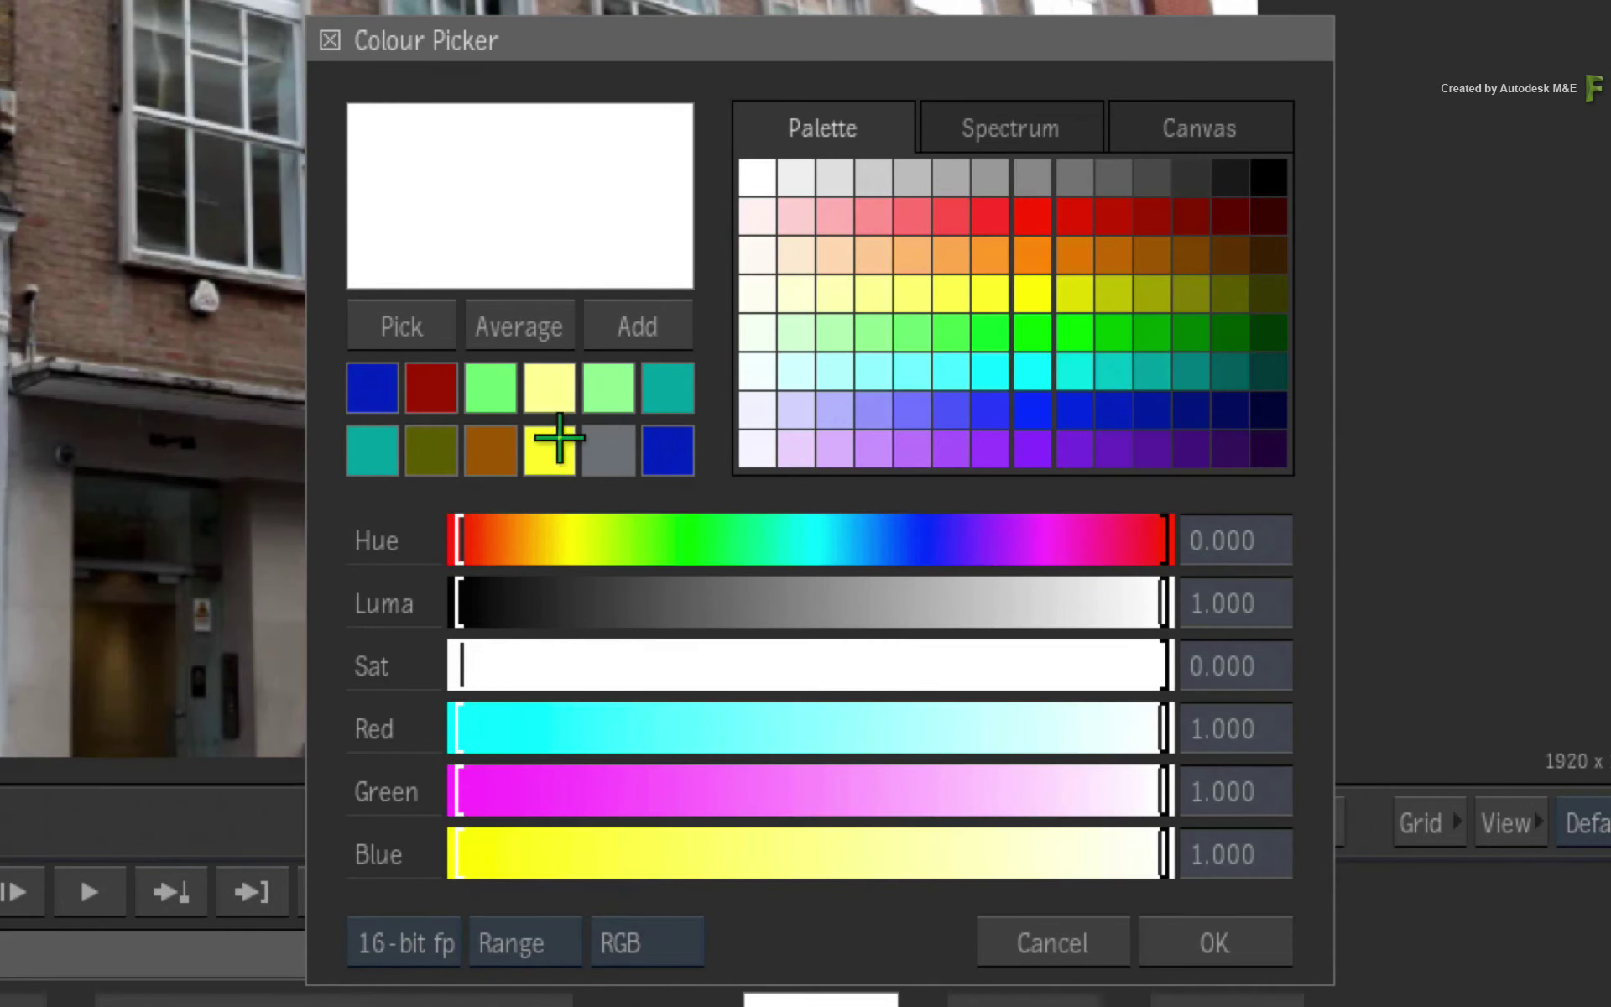
{"action": "left_click", "coordinate": [1070, 532]}
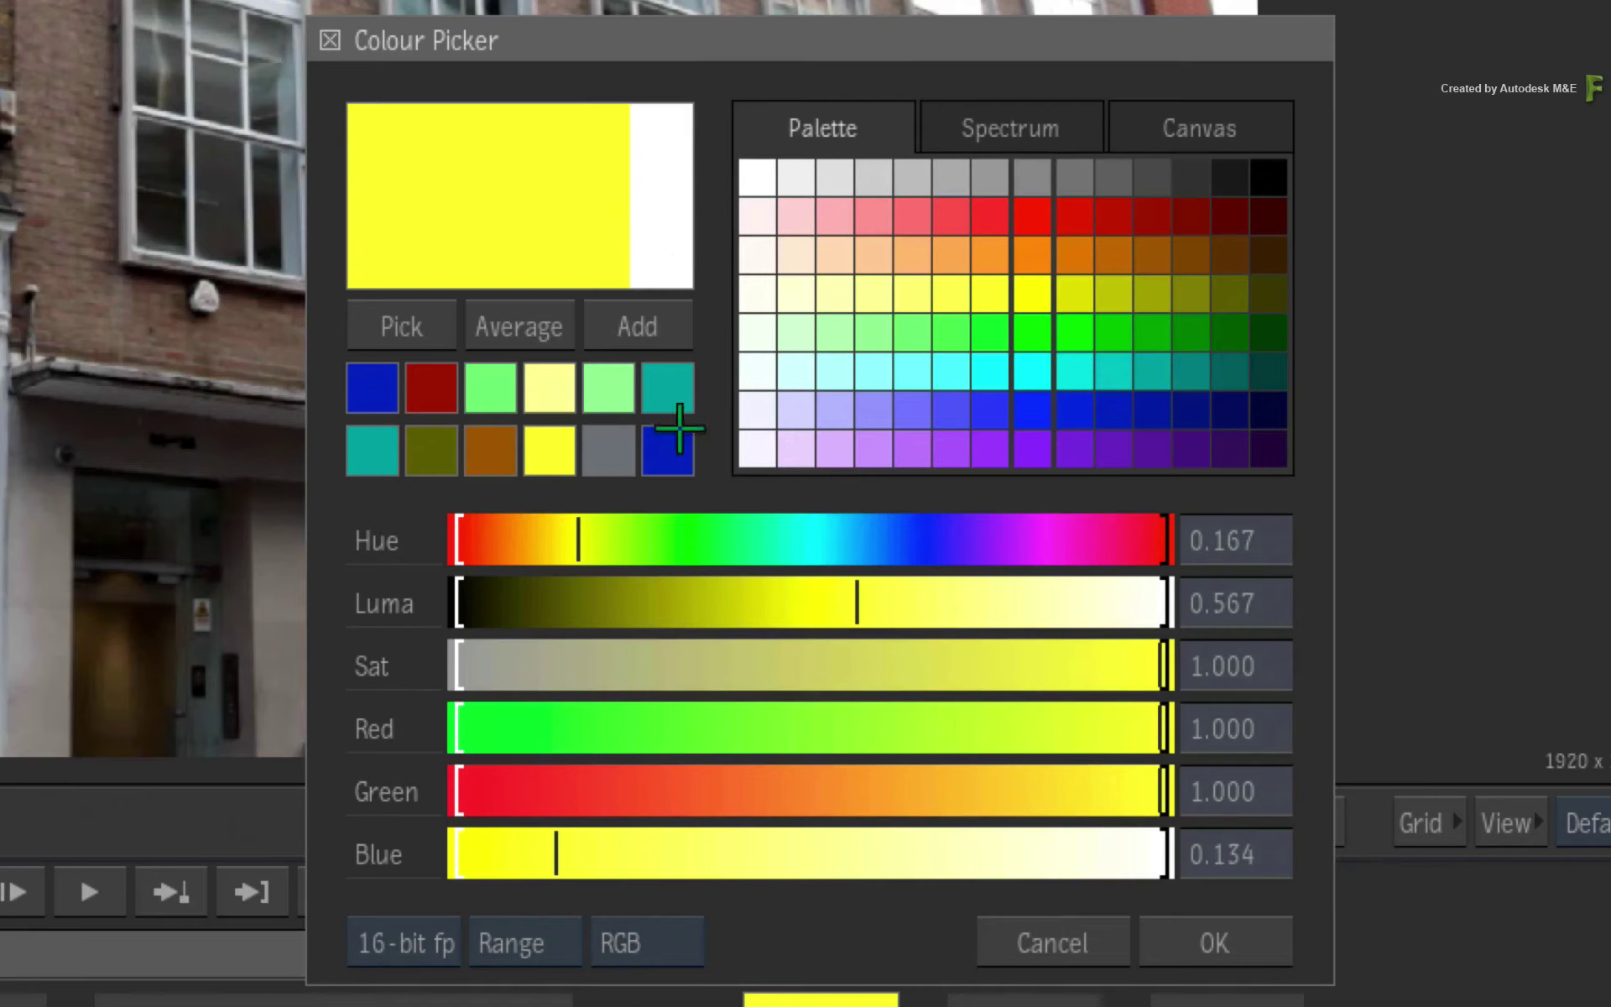
{"action": "left_click", "coordinate": [682, 450]}
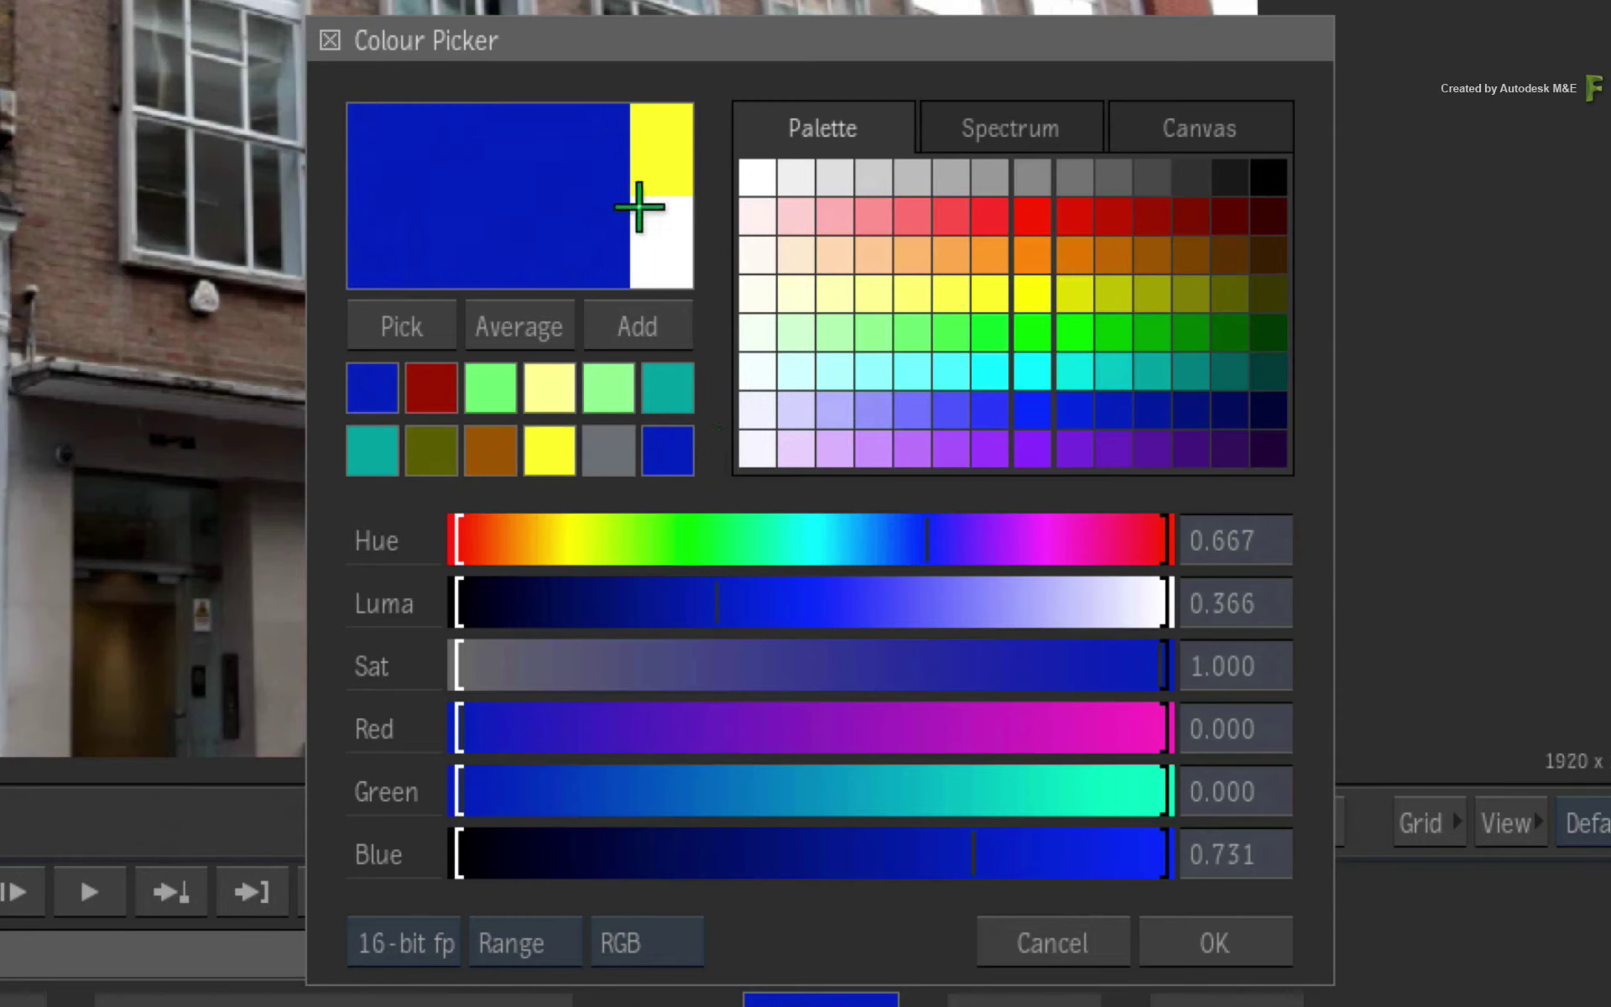
{"action": "left_click", "coordinate": [615, 388]}
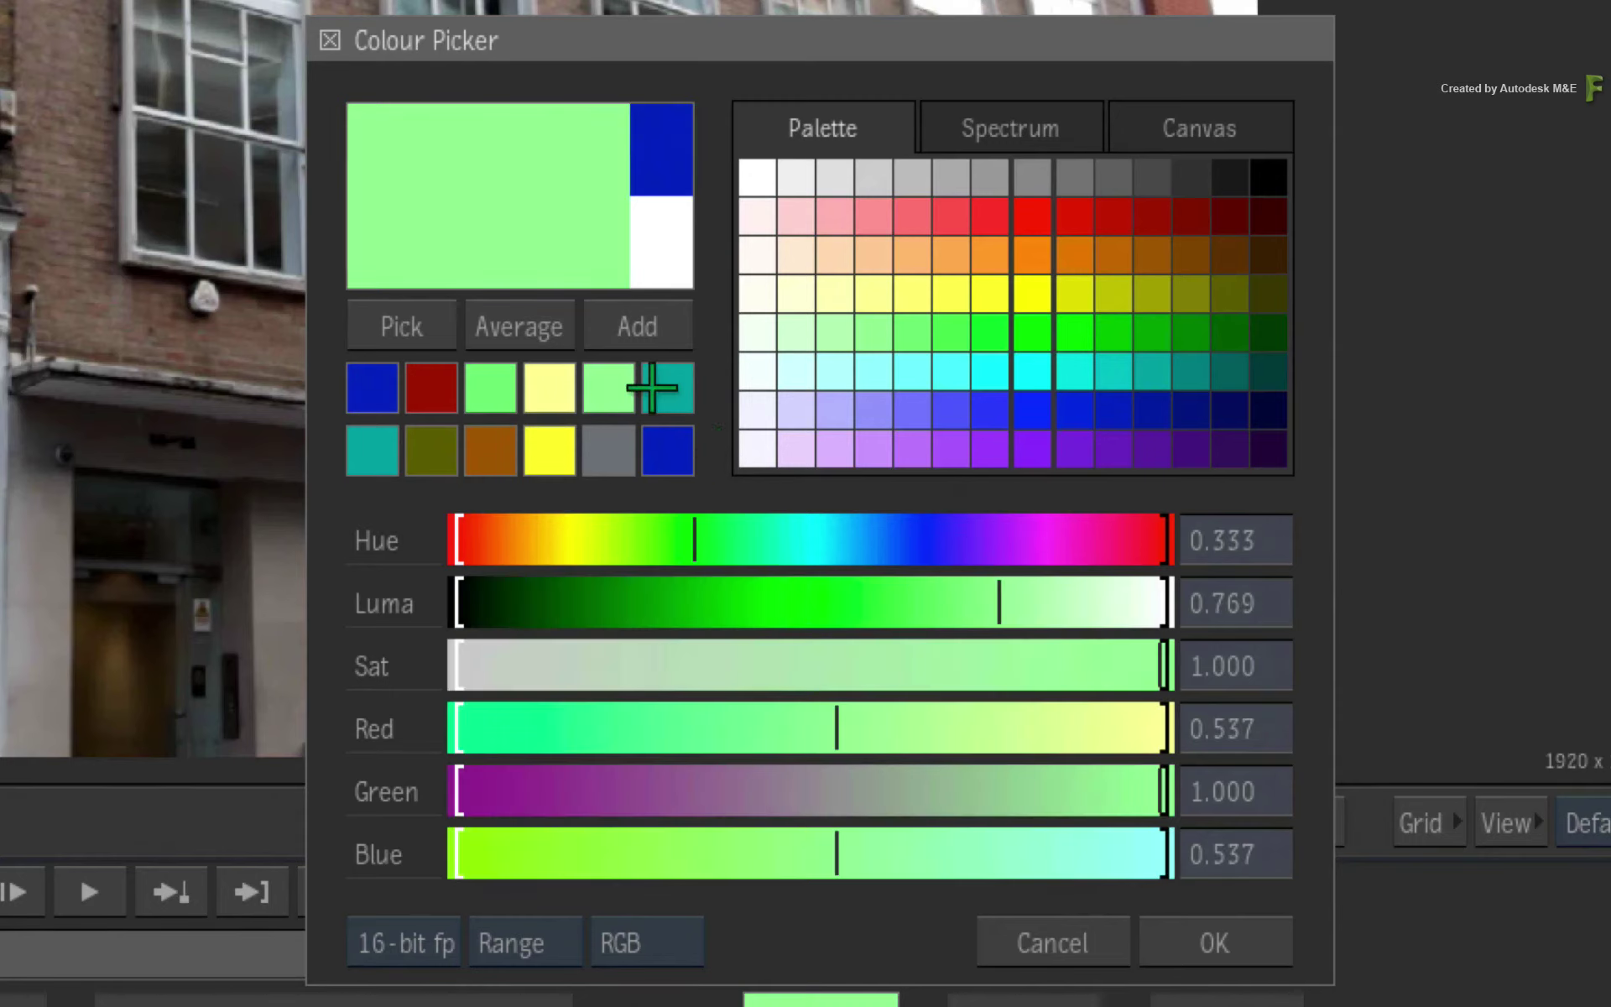
Recall the saved teal and dark blue swatches, and raise the blue's luma to 0.584.
{"action": "left_click", "coordinate": [668, 397]}
{"action": "left_click", "coordinate": [672, 429]}
{"action": "left_click_drag", "start_coordinate": [712, 593], "coordinate": [789, 579]}
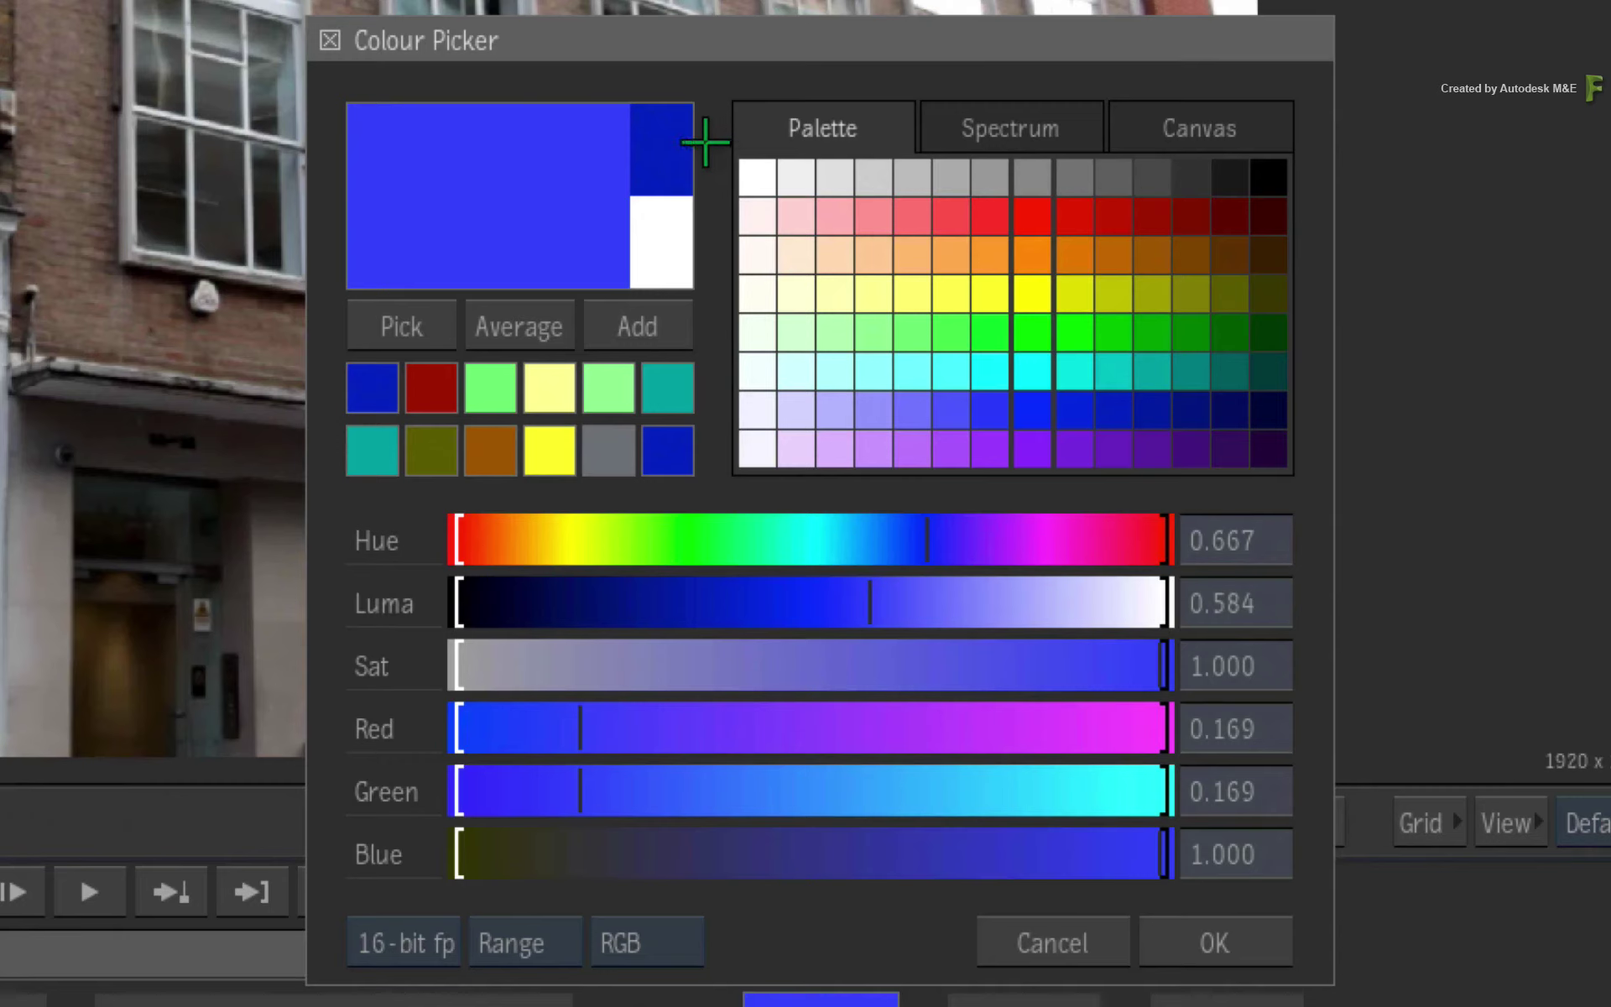
Choose red from the colour palette and raise its luma to 0.738.
{"action": "left_click", "coordinate": [1073, 213]}
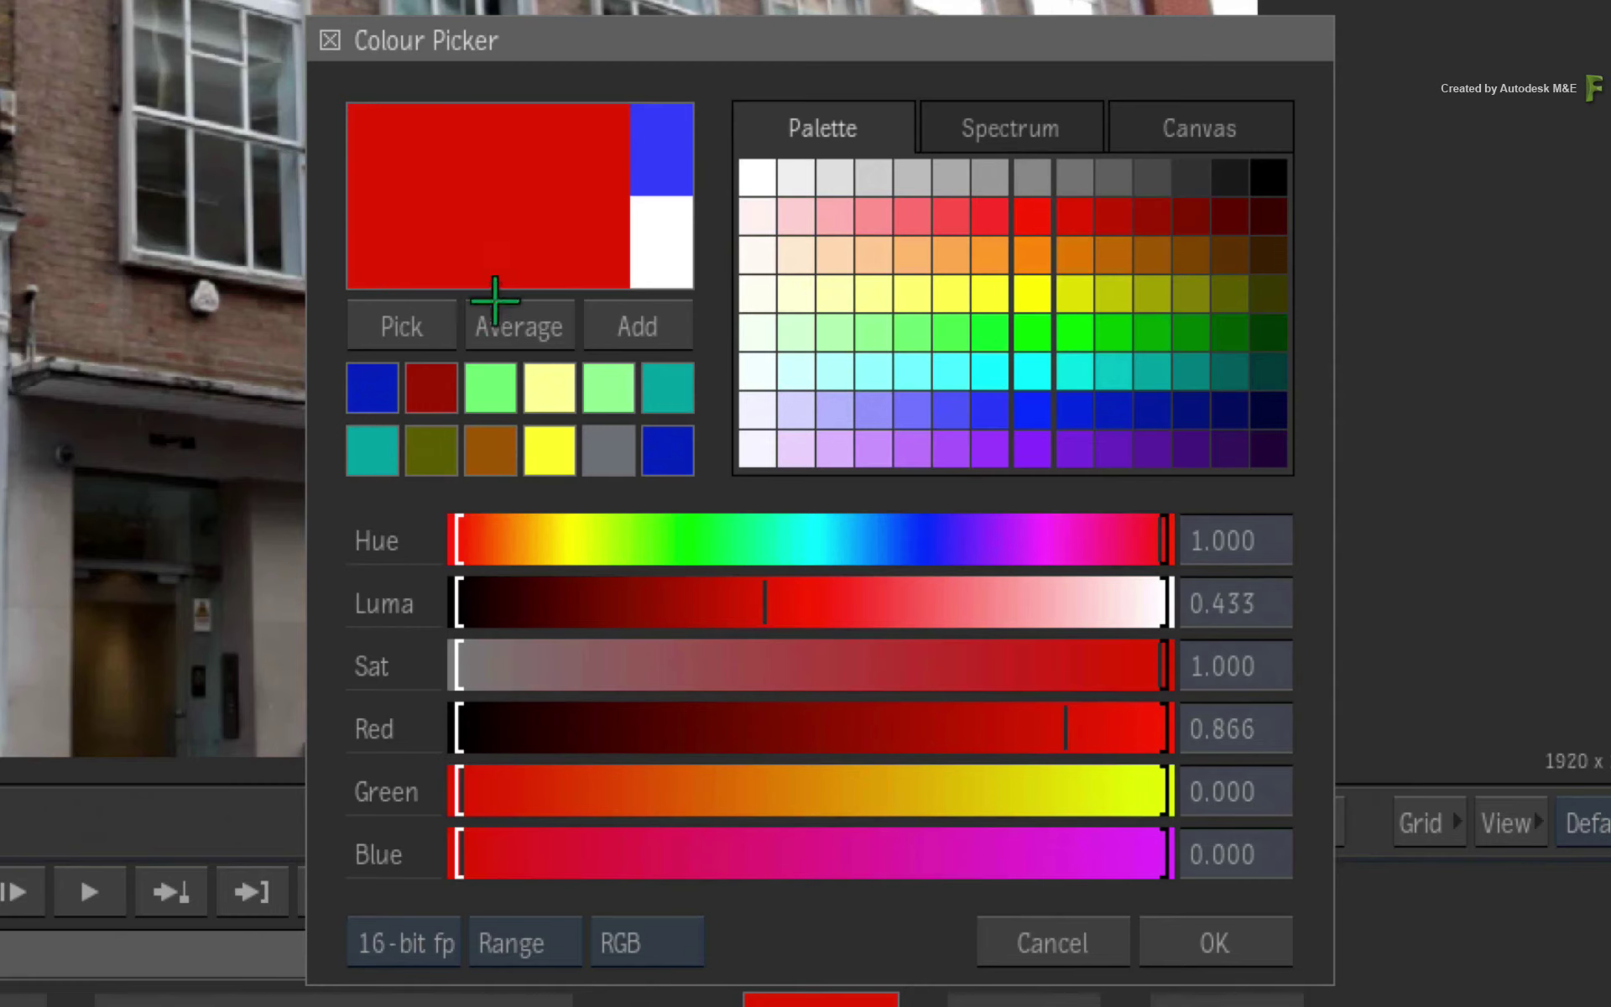
{"action": "left_click_drag", "start_coordinate": [770, 612], "coordinate": [838, 601]}
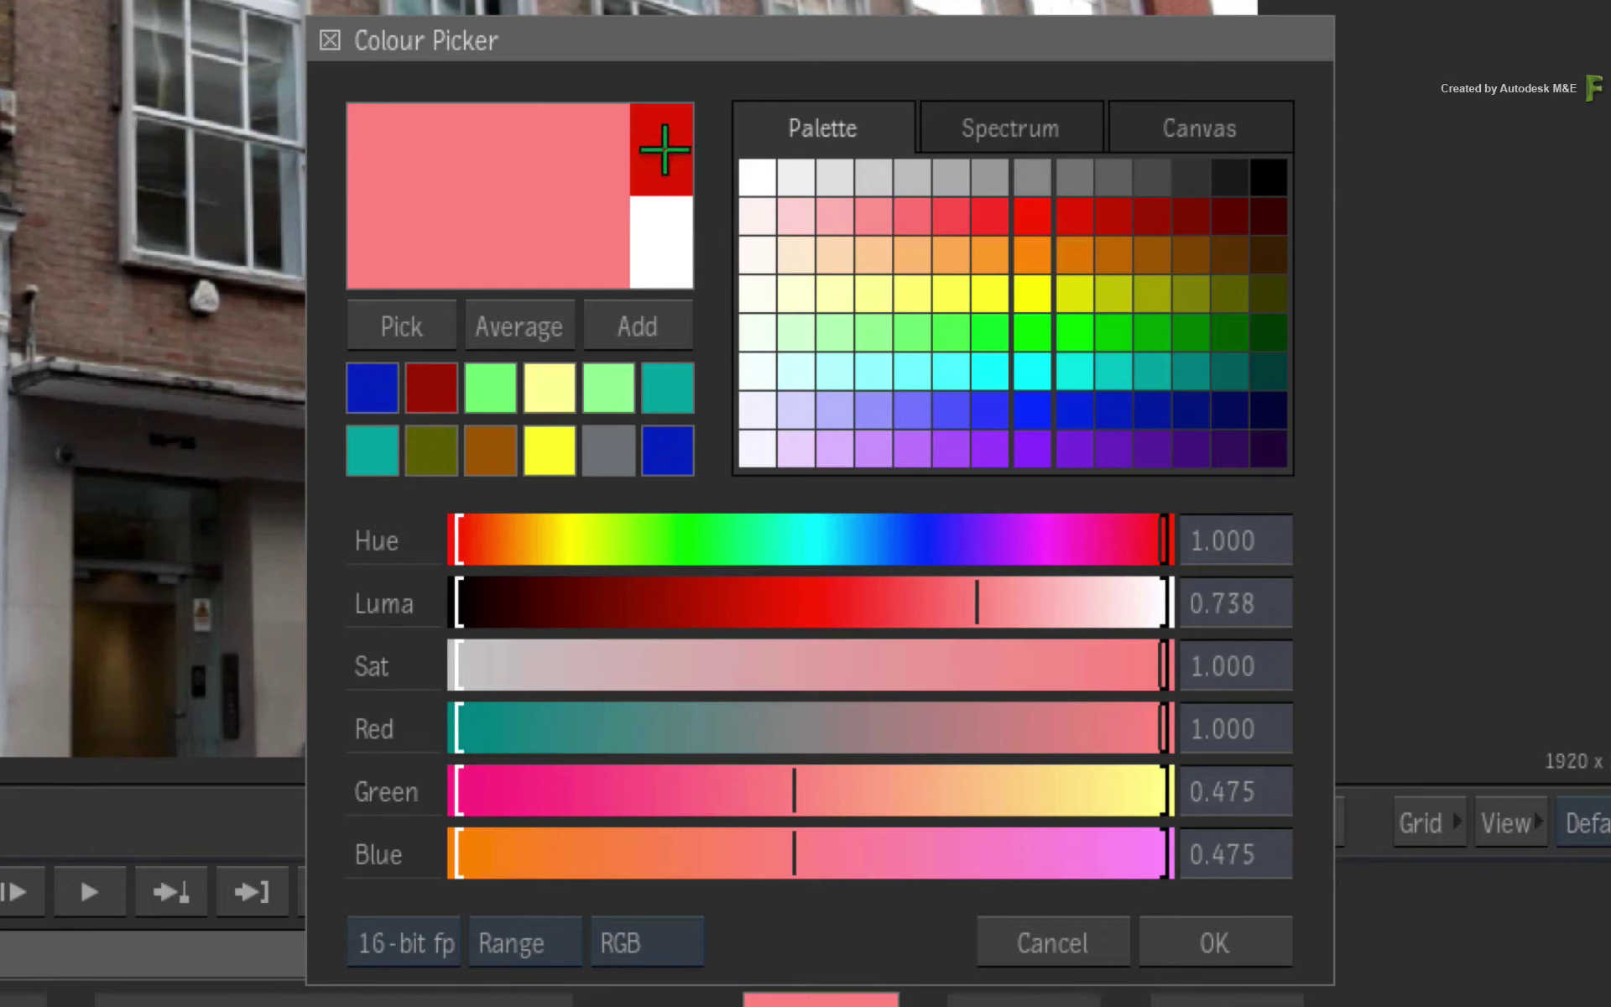
Swap repeatedly between the current and previous colours, ending on the red with luma 0.433.
{"action": "left_click", "coordinate": [663, 147]}
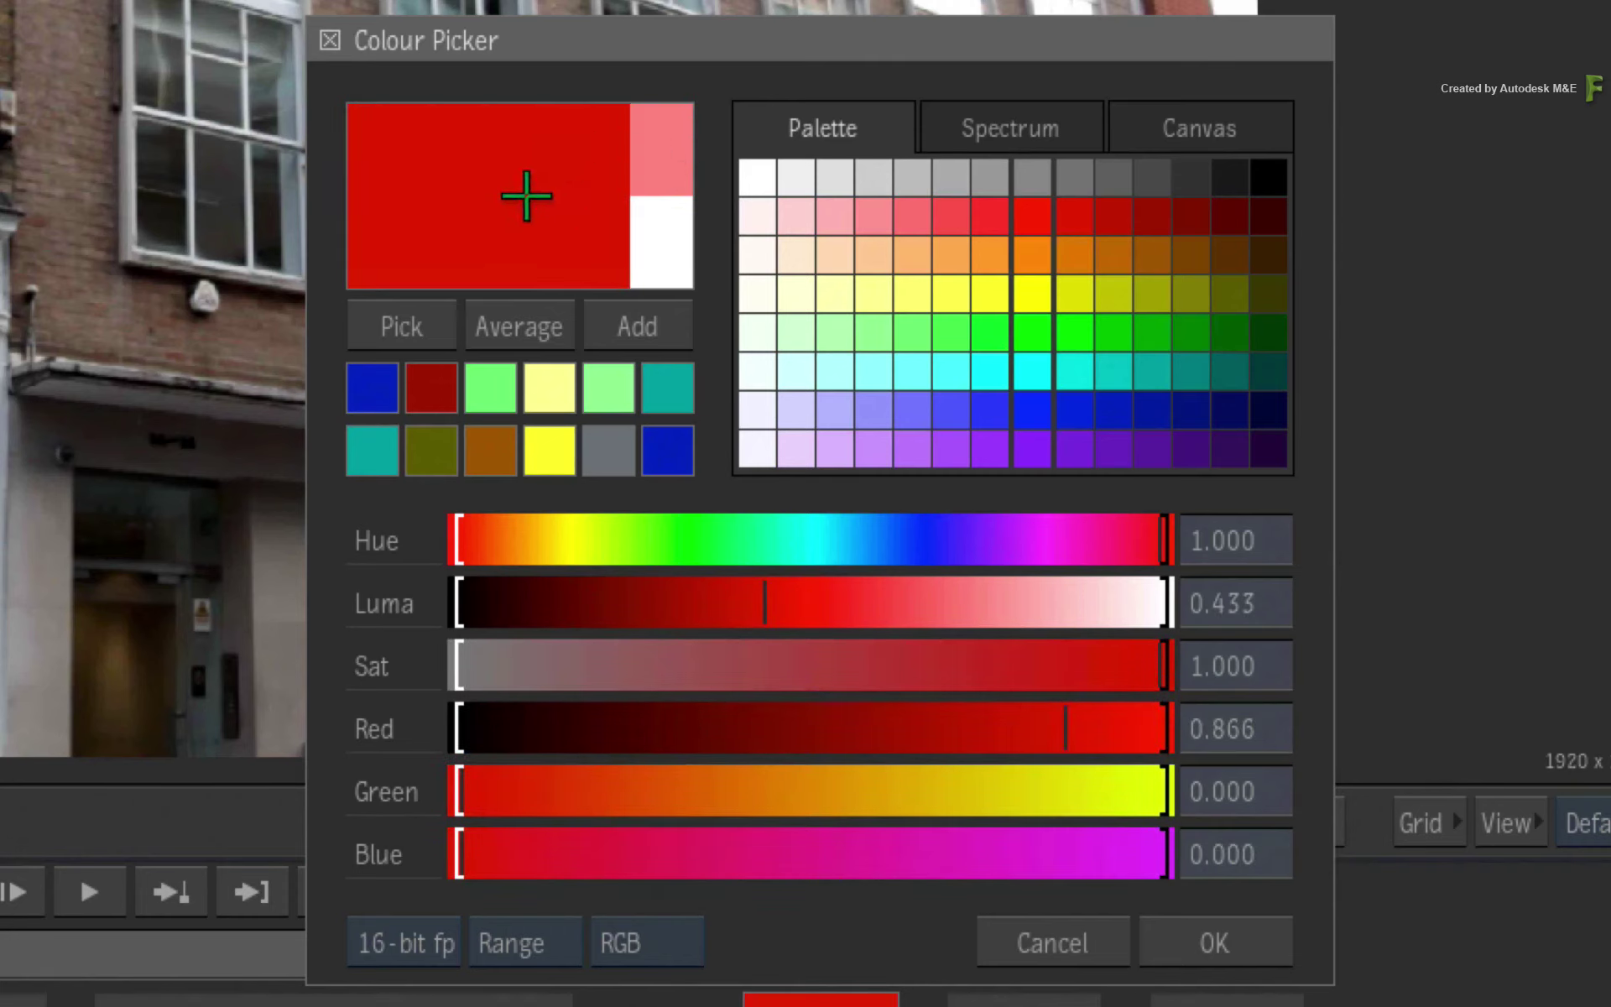
{"action": "double_click", "coordinate": [664, 158]}
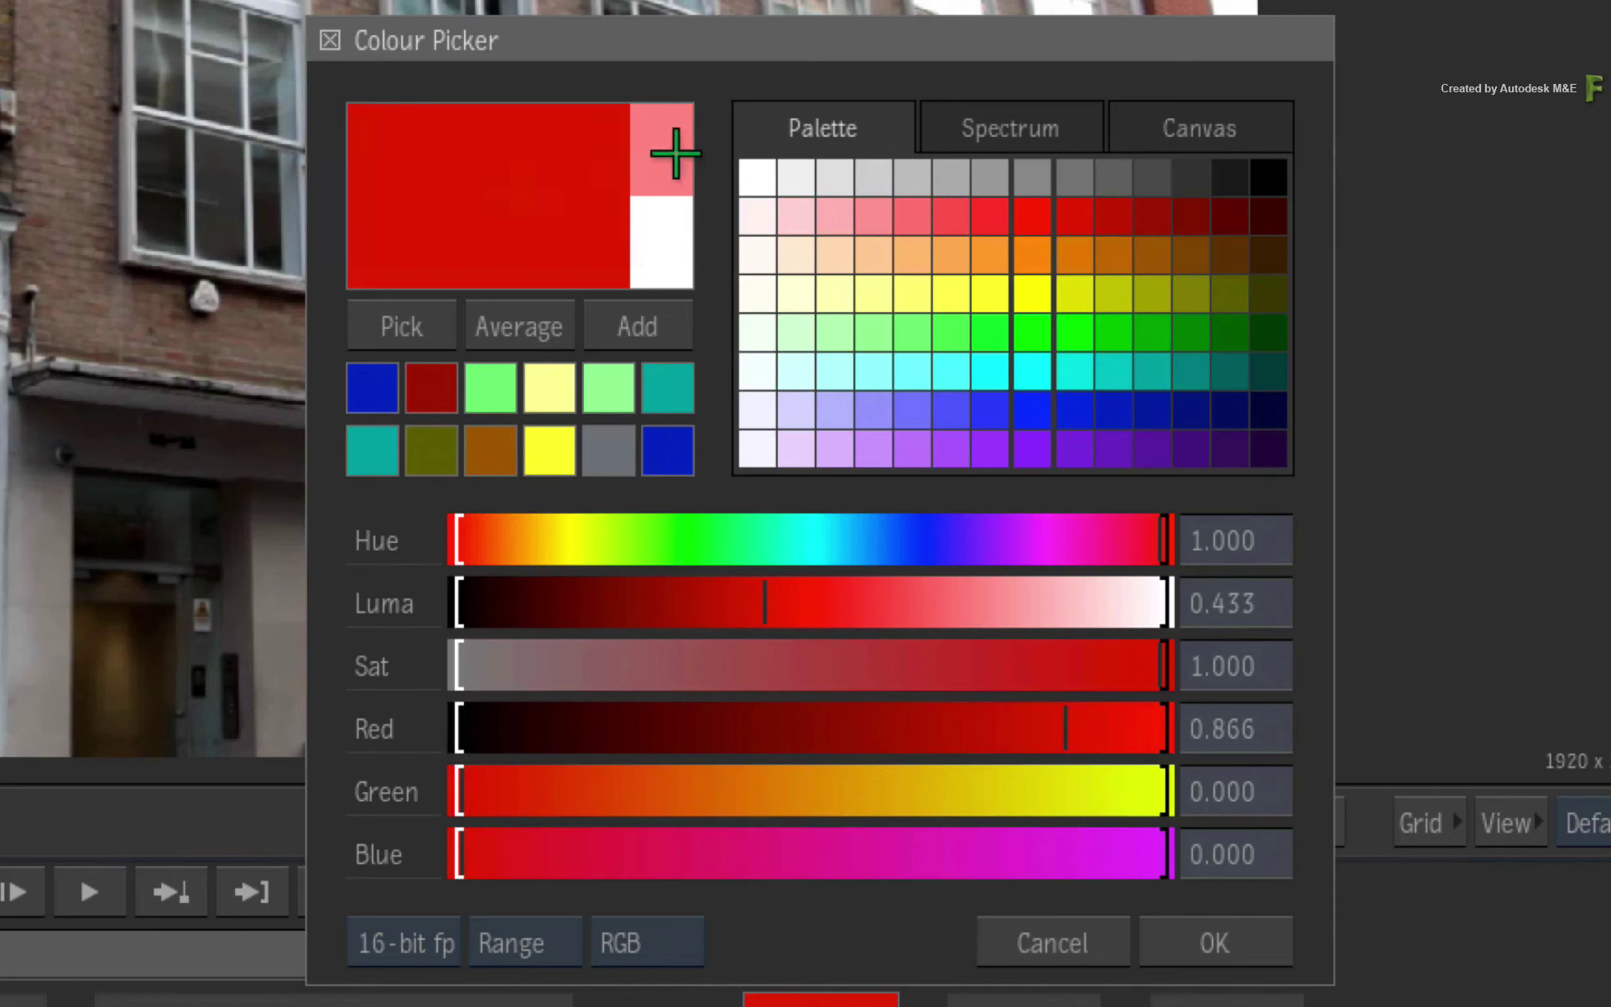
{"action": "left_click", "coordinate": [675, 154]}
{"action": "left_click", "coordinate": [673, 149]}
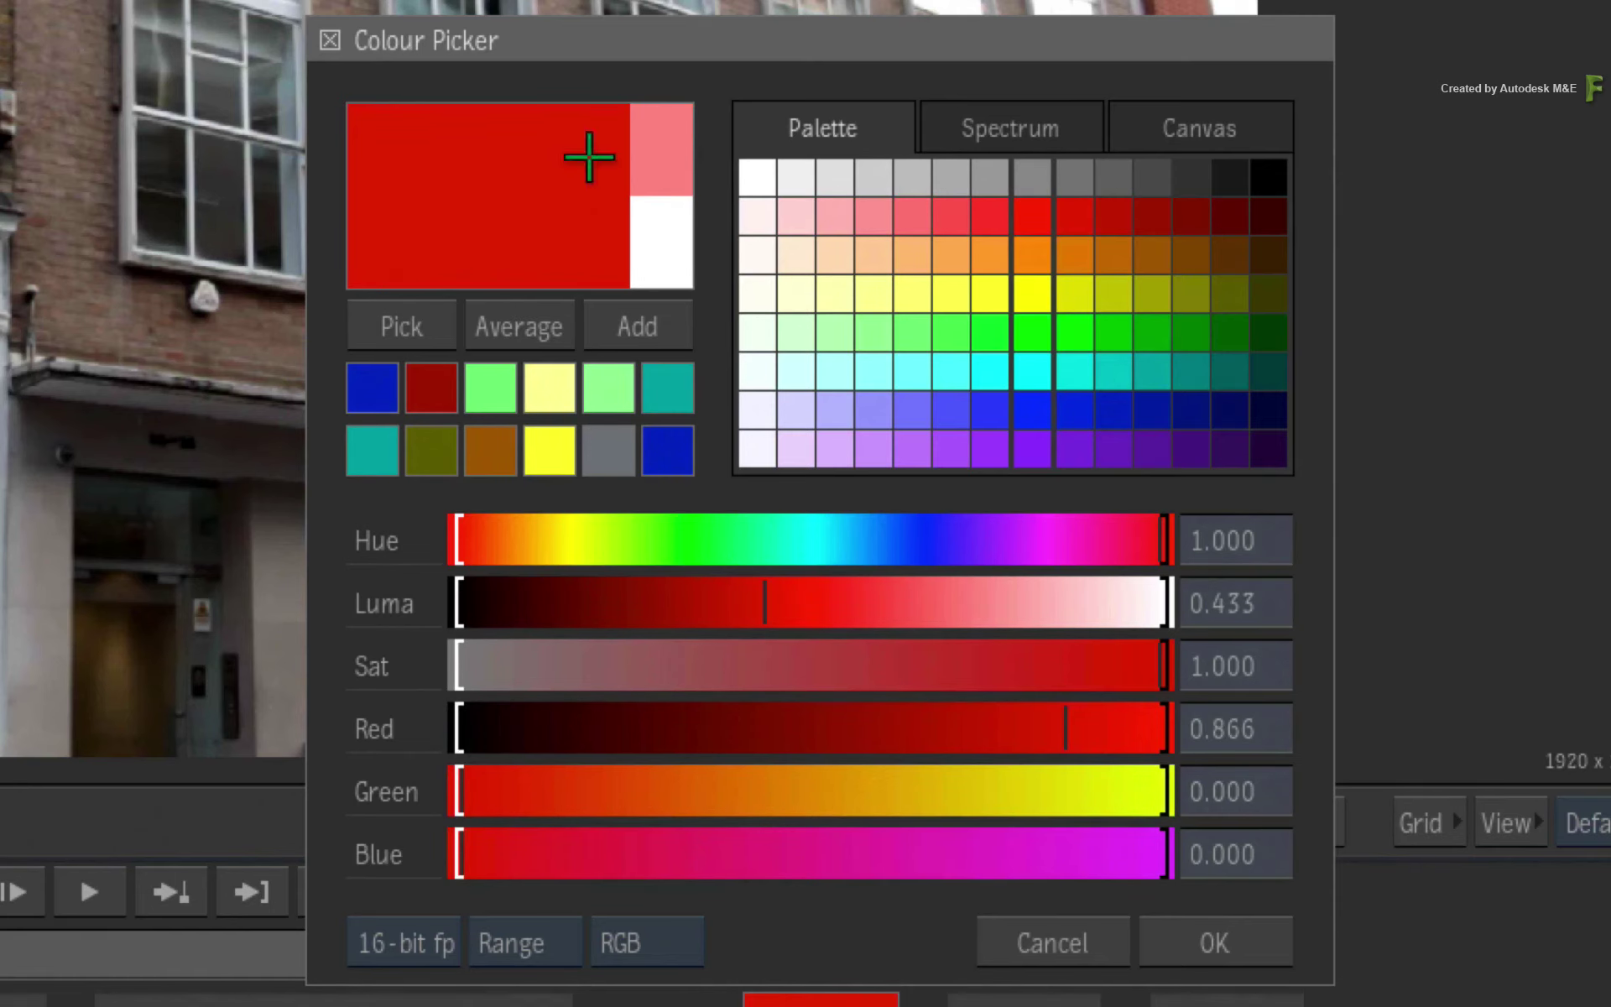